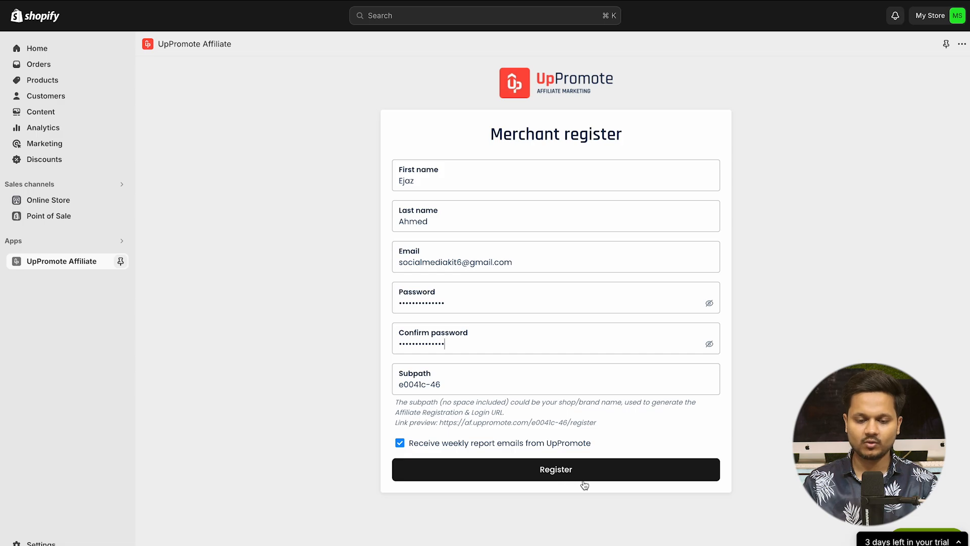
Submit the merchant registration and answer the first personalization questions, choosing Expand affiliate network as the primary objective.
left_click(553, 470)
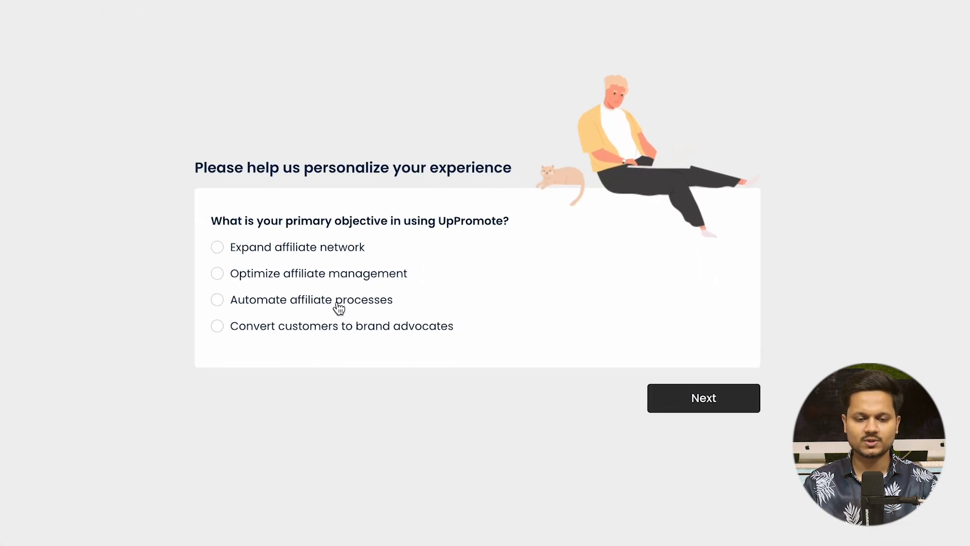
left_click(221, 255)
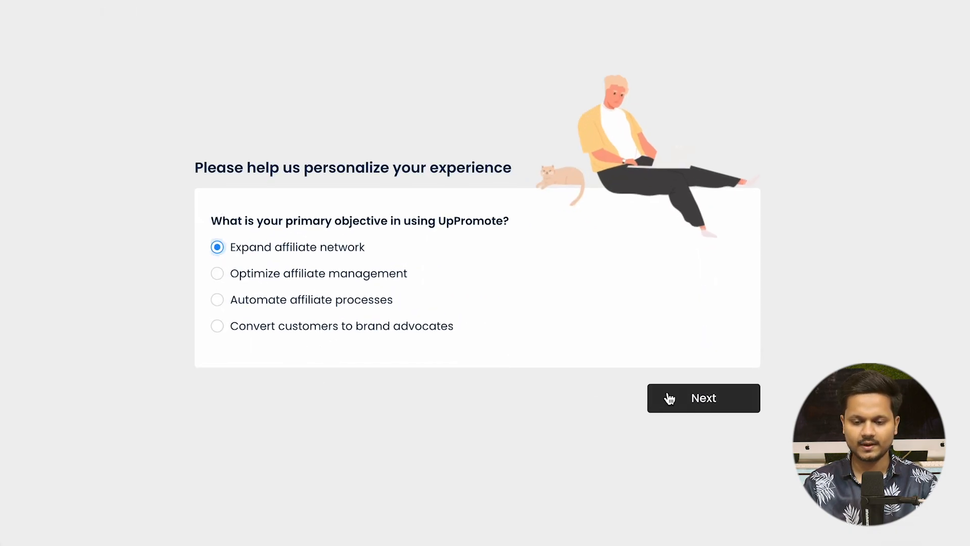
left_click(669, 396)
left_click(217, 247)
left_click(707, 409)
Choose Others as the product category and specify it as "Digital Products".
scroll(372, 281, "down", 10)
left_click(260, 393)
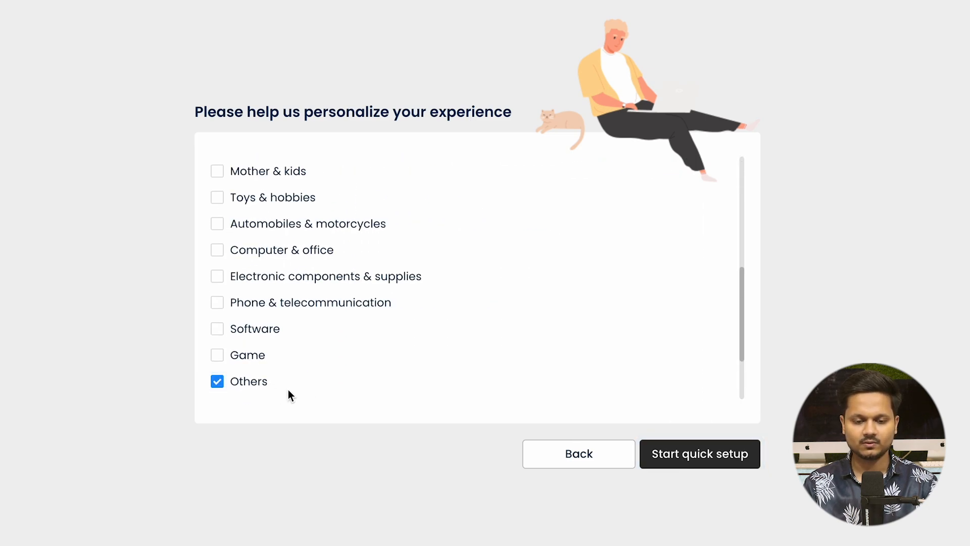
scroll(288, 390, "down", 2)
left_click(325, 335)
type("Digitg")
key("BackSpace")
type("al Products")
Start the quick setup and save the default program with link and coupon tracking and a 10% Percent of sale commission.
left_click(708, 466)
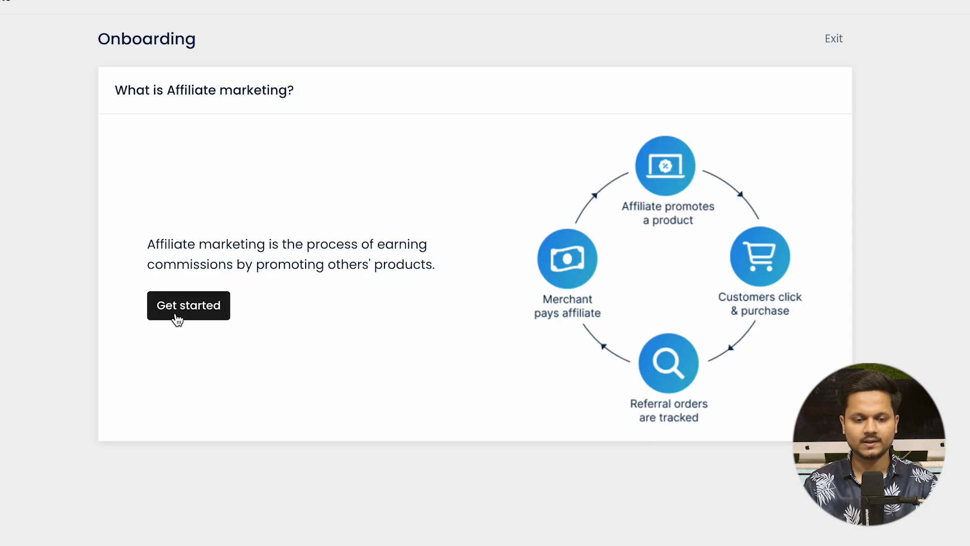
left_click(175, 312)
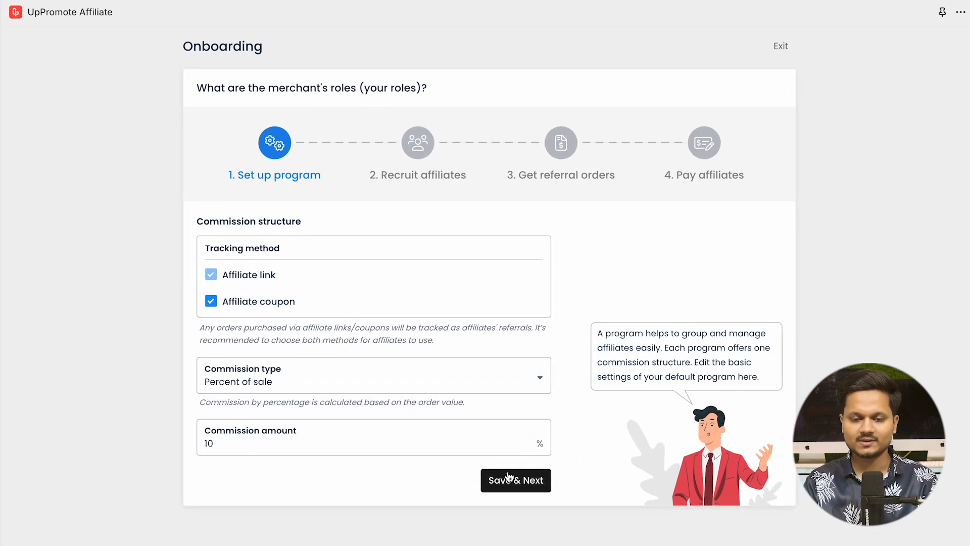
left_click(508, 477)
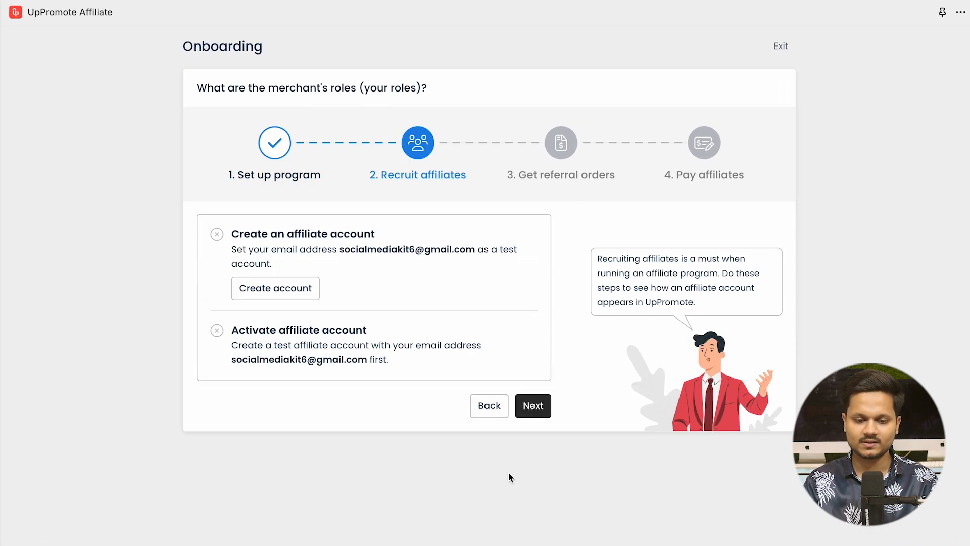
Create the test affiliate account and activate it to complete the Recruit affiliates stage.
left_click(264, 296)
left_click(520, 415)
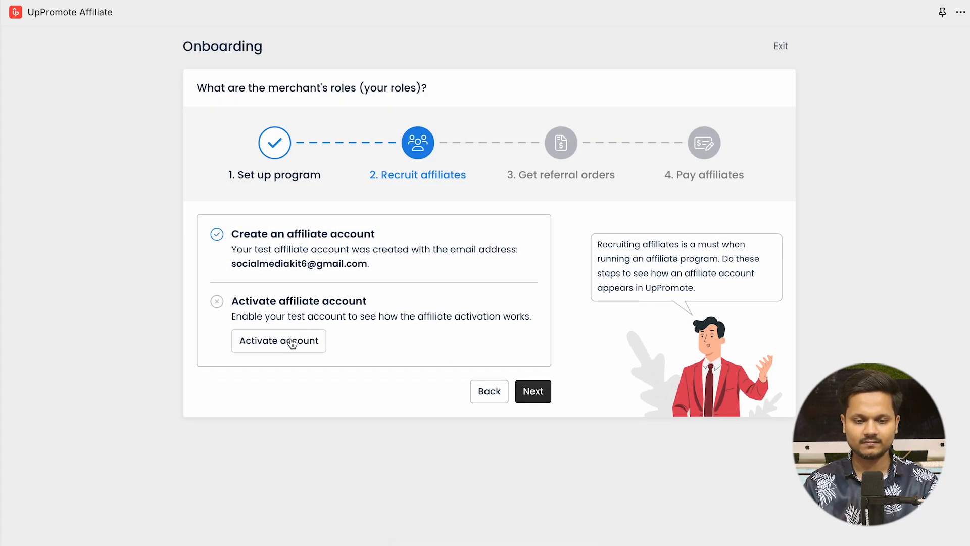
left_click(283, 341)
left_click(491, 396)
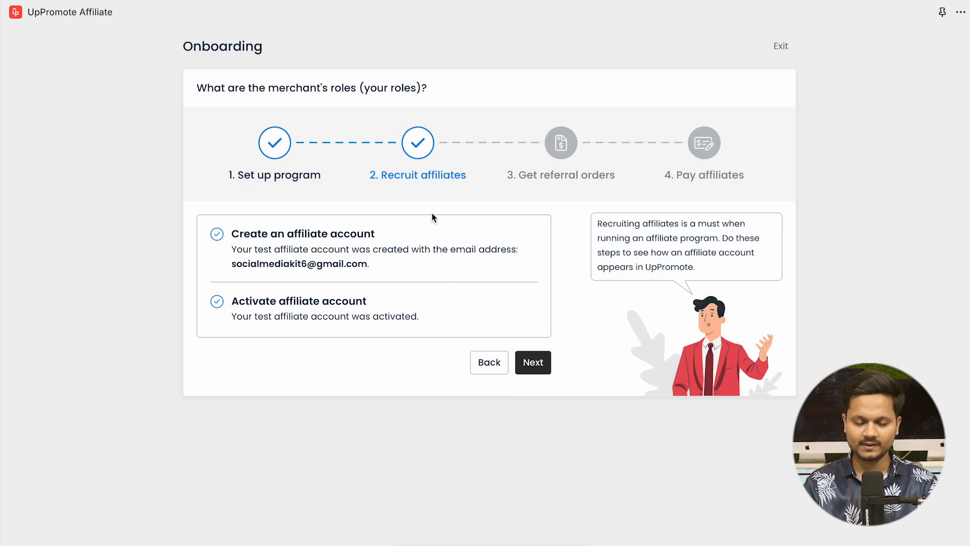
left_click(533, 365)
Skip the tracking test and finish onboarding with PayPal, Bank Transfer, PayTM, Debit card and UPI as manual payout methods.
left_click(532, 364)
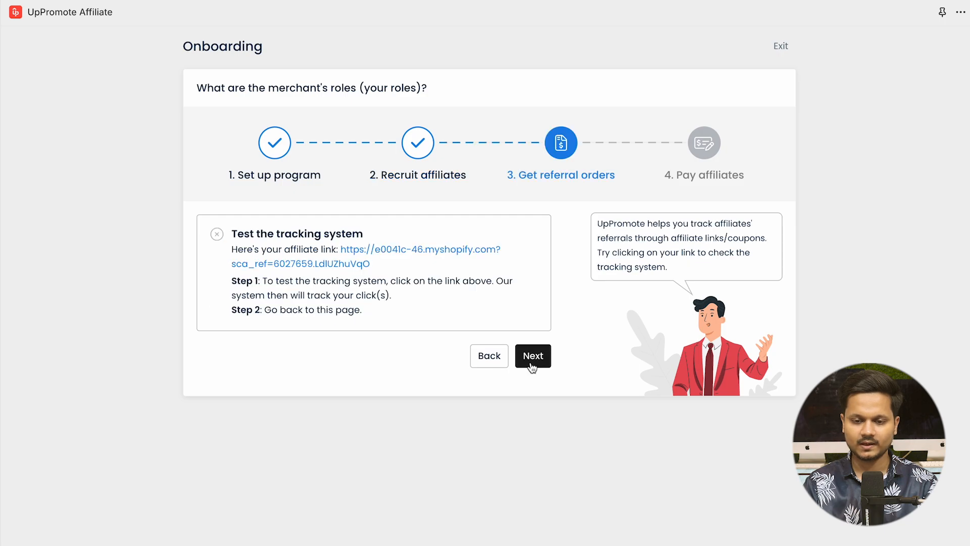
left_click(215, 291)
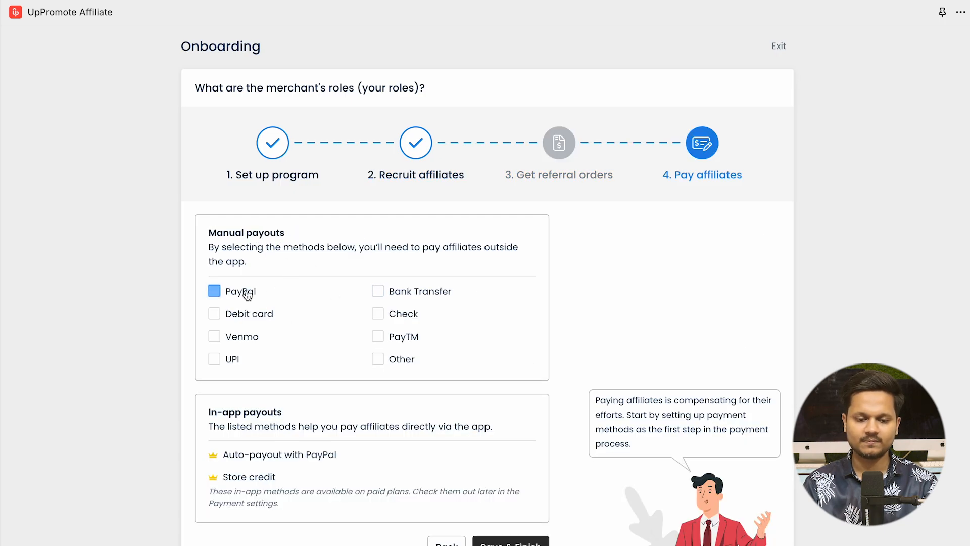
left_click(379, 291)
left_click(378, 337)
left_click(214, 314)
left_click(214, 359)
left_click(525, 542)
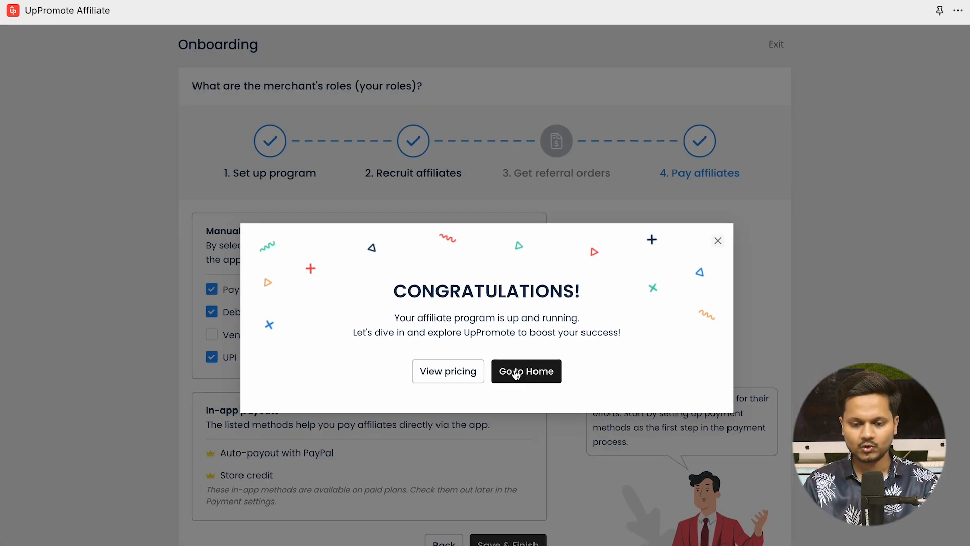
left_click(590, 354)
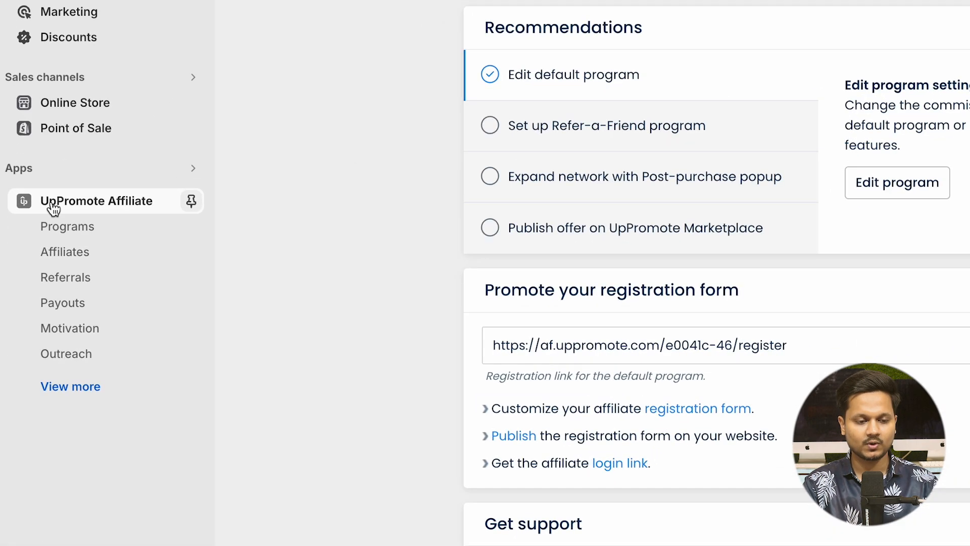
Open the Standard Affiliate Commission program and rename it "Trading Reels Bundle (Affiliate Program)".
left_click(51, 278)
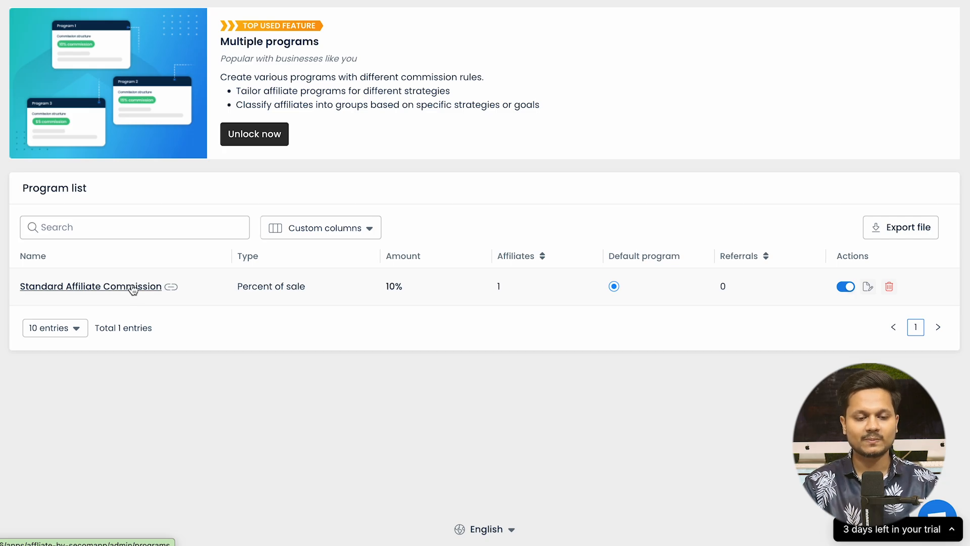
left_click(132, 286)
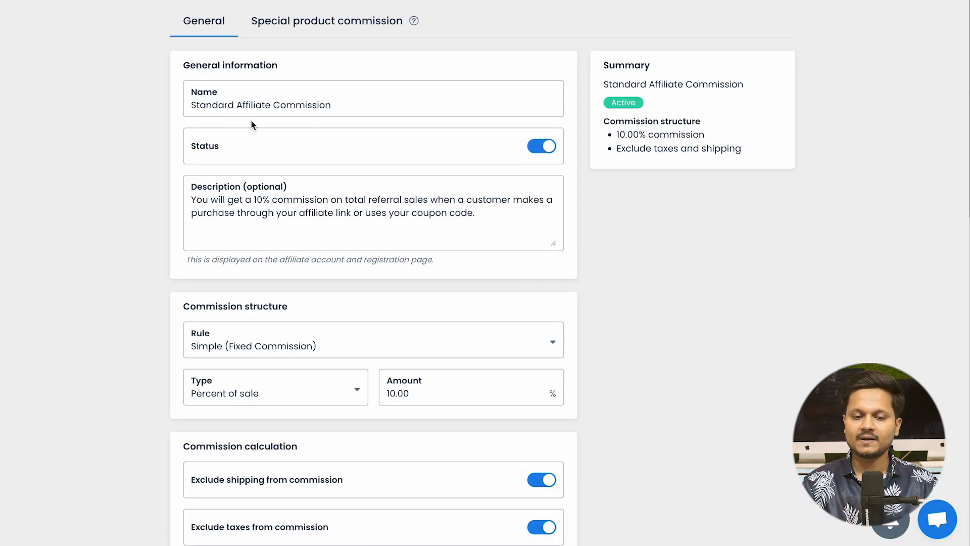
triple_click(221, 106)
type("Tradi")
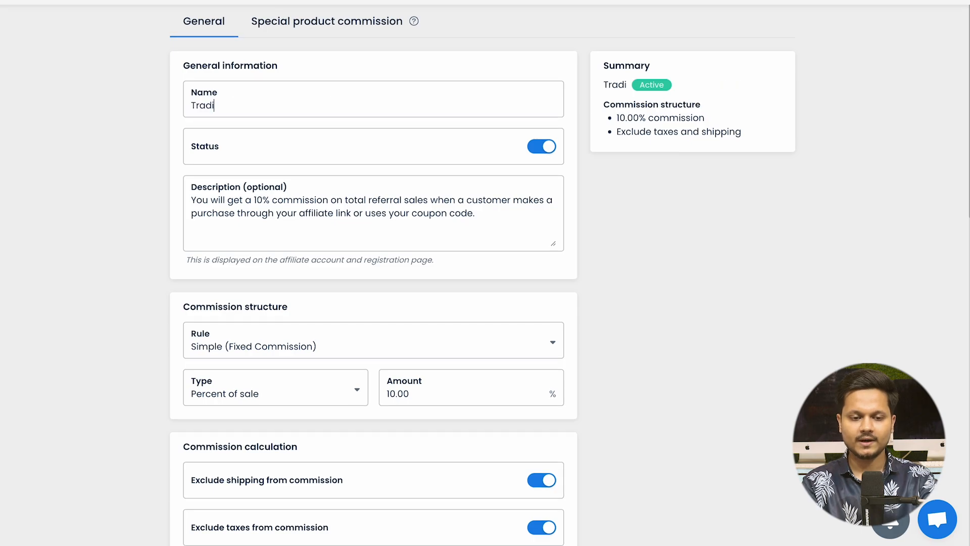
type("ng Reels Bundle (Affiliate Program)")
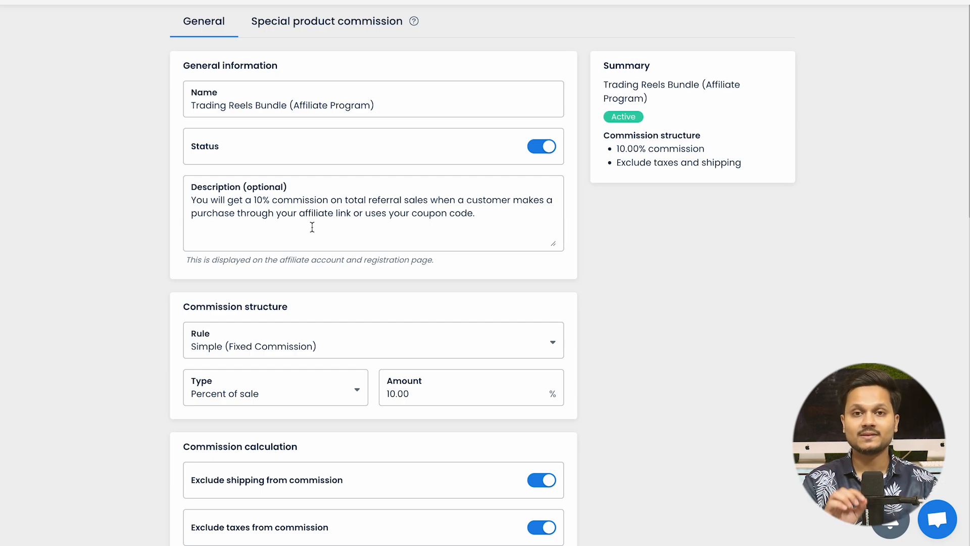
Change the commission percentage in the program description to 80%.
double_click(259, 200)
type("80")
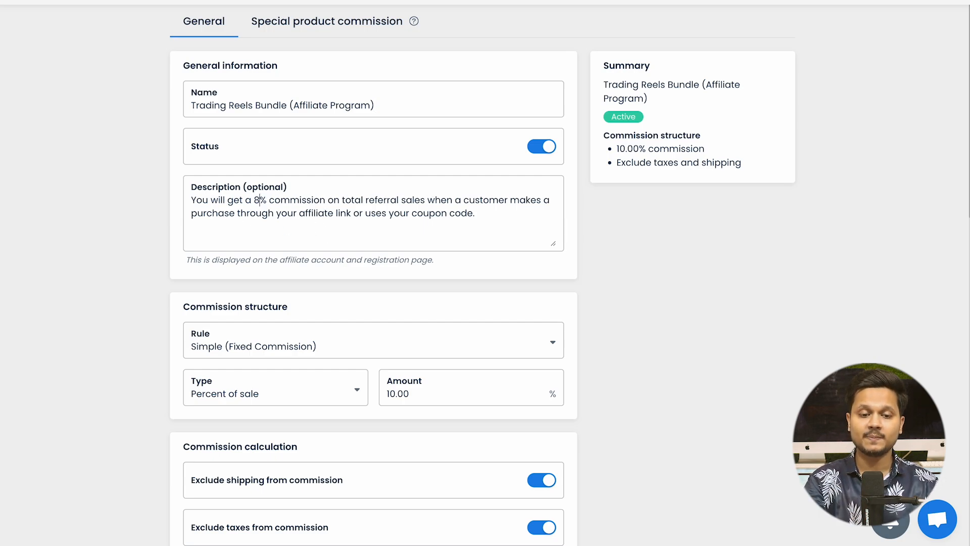
scroll(638, 280, "down", 1)
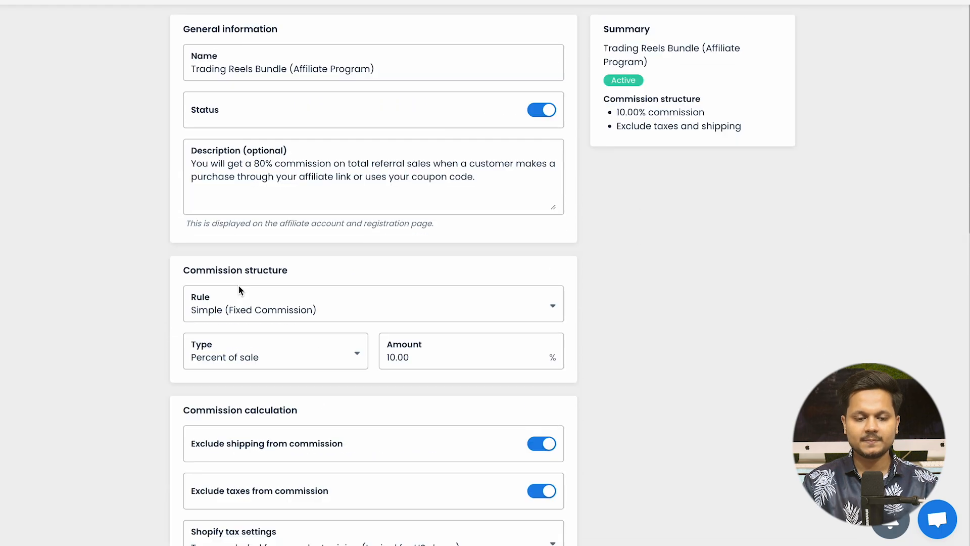
Try the Advance (Commissions on order values) rule, examine its example levels, and return the rule to Simple (Fixed Commission).
left_click_drag(185, 269, 309, 281)
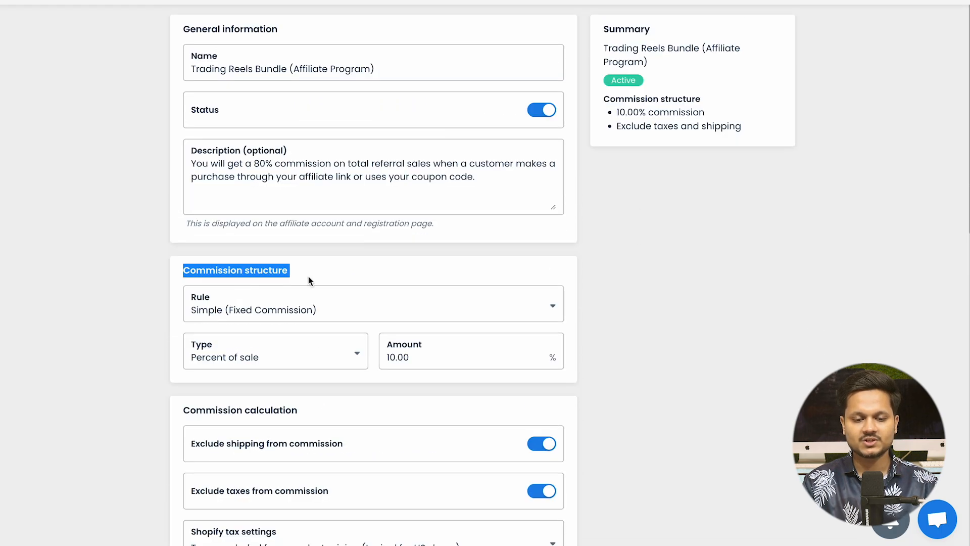
left_click(302, 310)
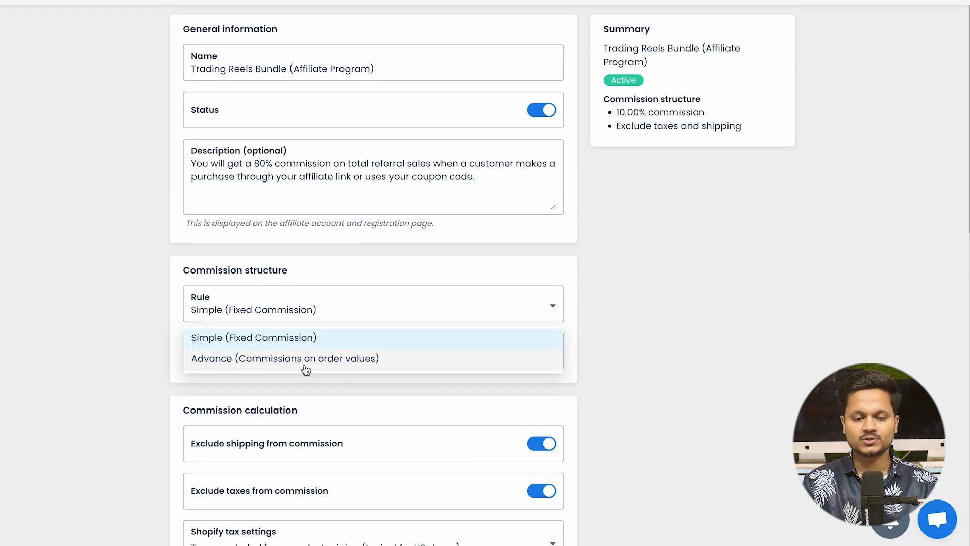
left_click(306, 314)
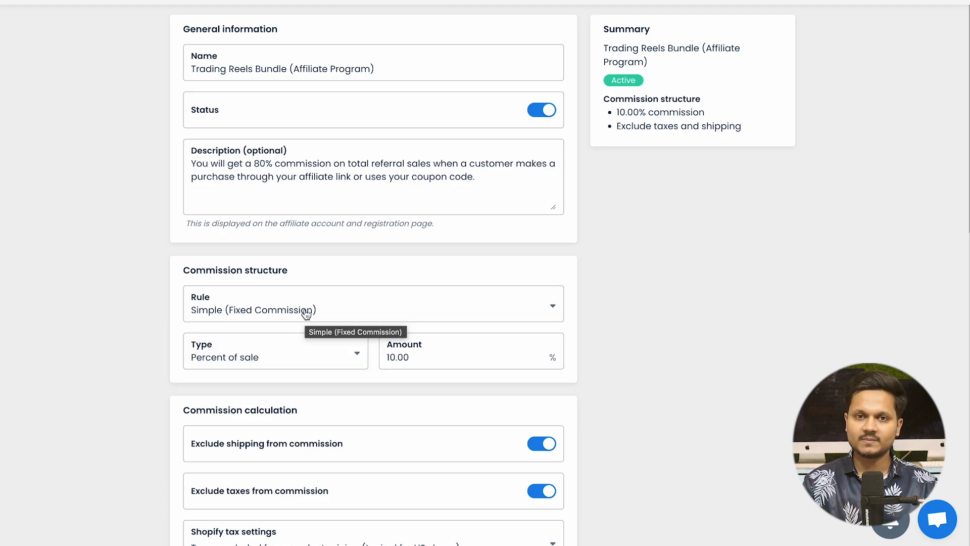
left_click(306, 313)
left_click(317, 360)
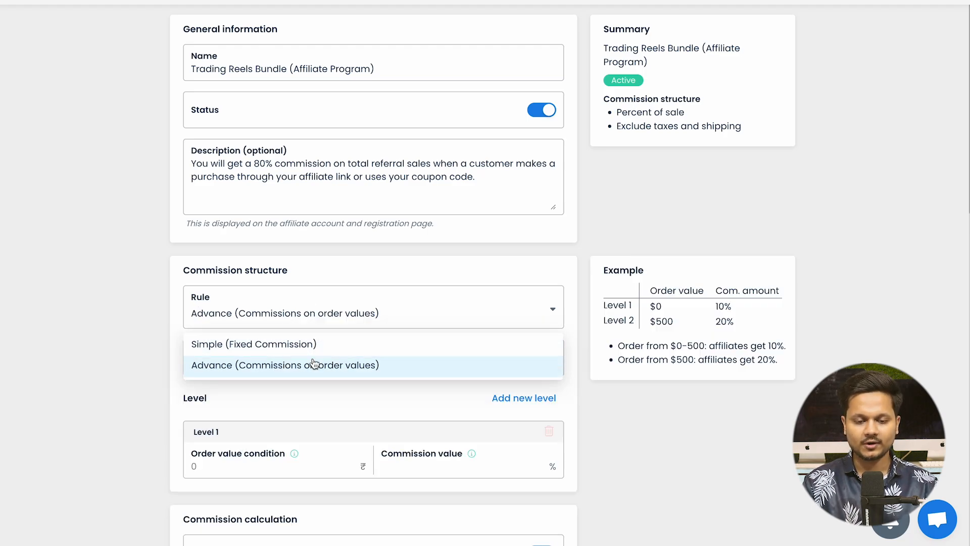
left_click_drag(602, 267, 781, 366)
left_click(782, 367)
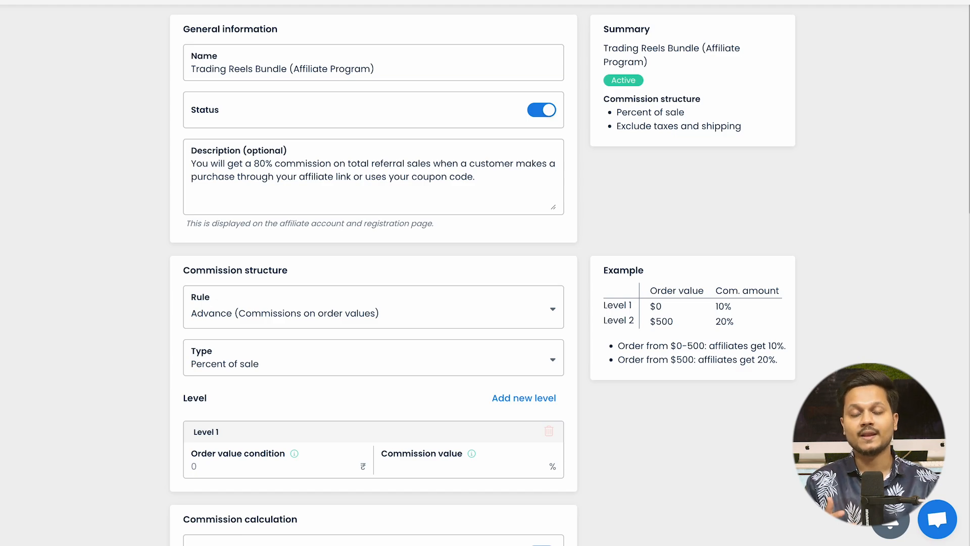
left_click(273, 313)
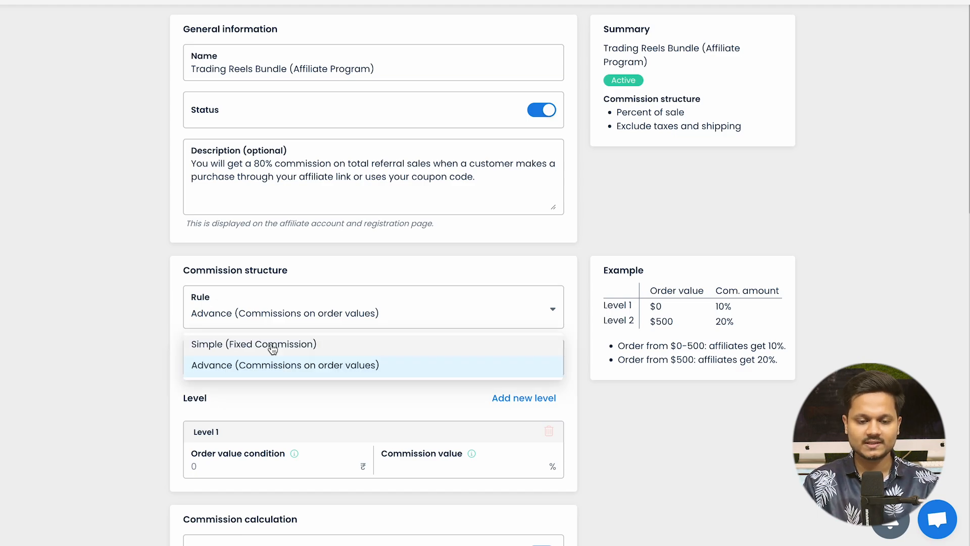
left_click(273, 348)
Keep the commission type as Percent of sale and set its amount to 80%.
left_click(256, 360)
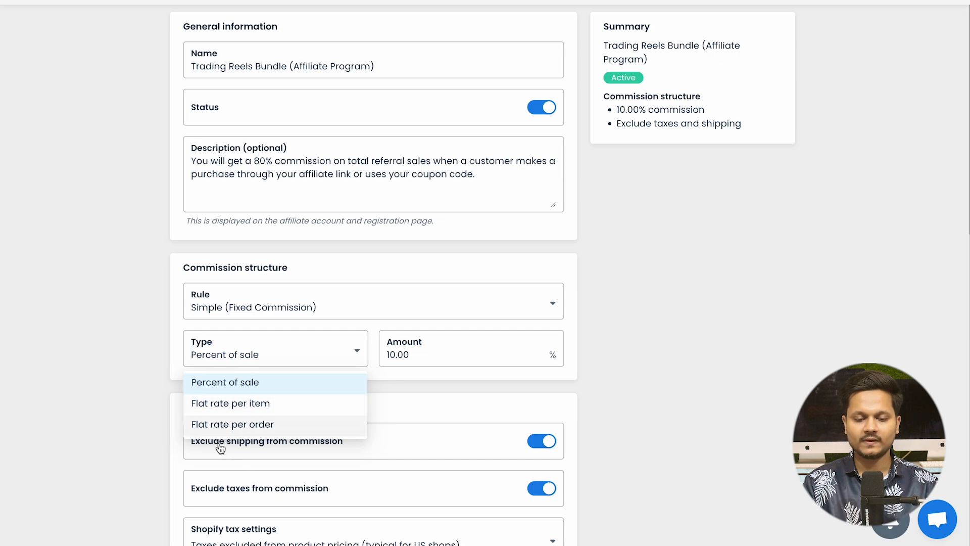
left_click(249, 392)
left_click(412, 355)
key("ctrl+a")
type("80")
left_click_drag(604, 45, 756, 191)
left_click(756, 190)
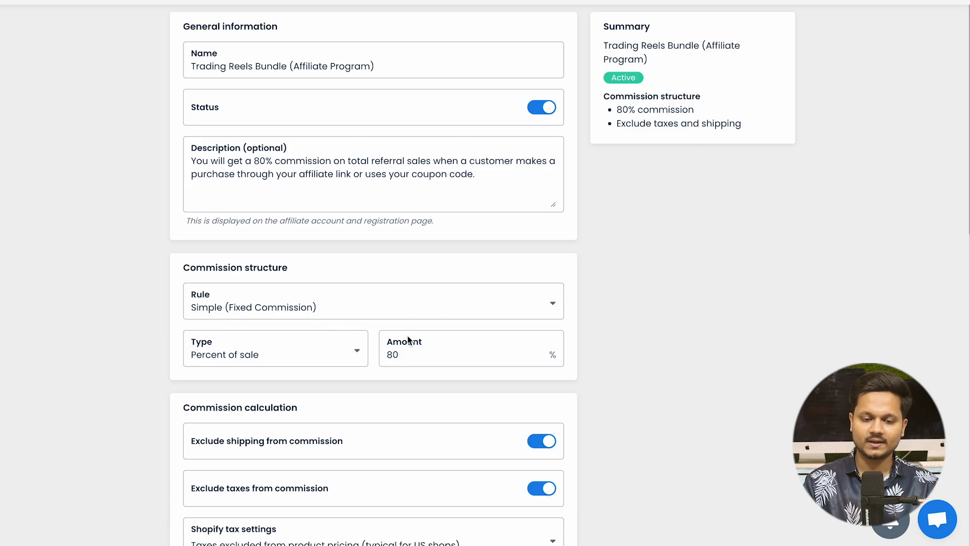
Set the program's default payment method to Debit card and save the program changes.
scroll(402, 370, "down", 1)
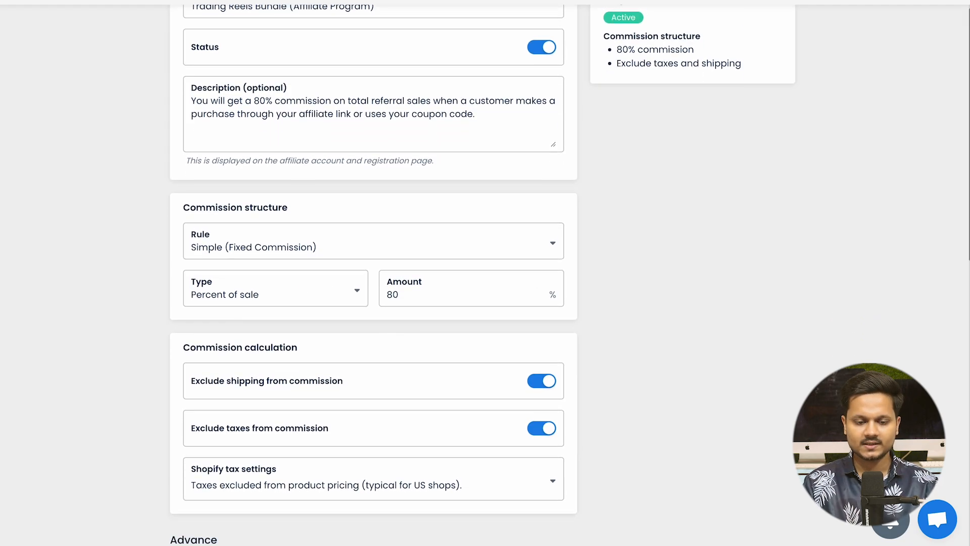
scroll(402, 369, "down", 5)
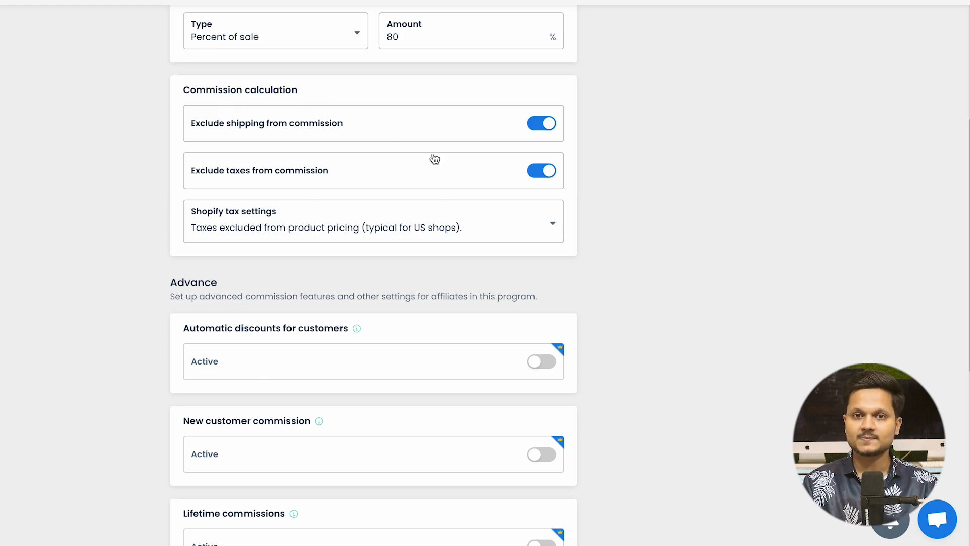
scroll(223, 72, "down", 5)
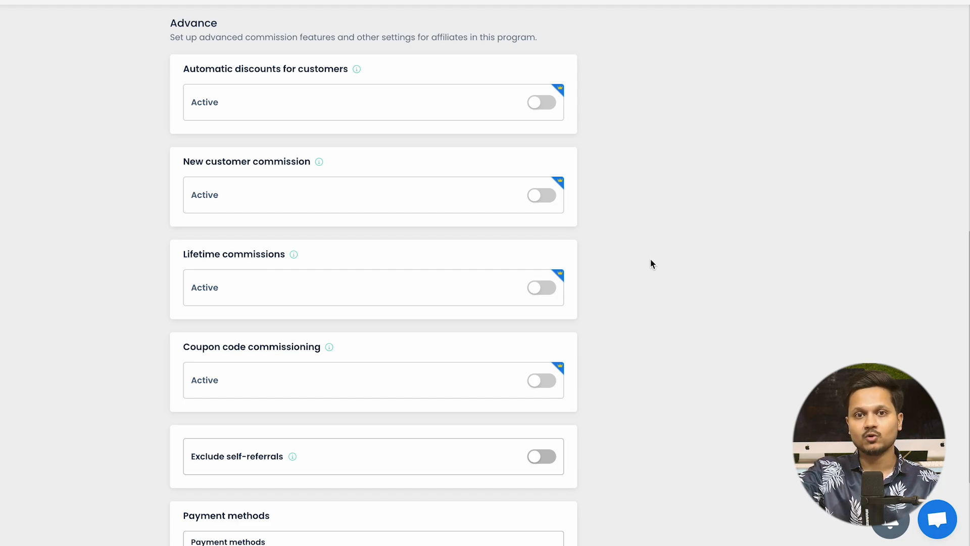
scroll(256, 288, "down", 1)
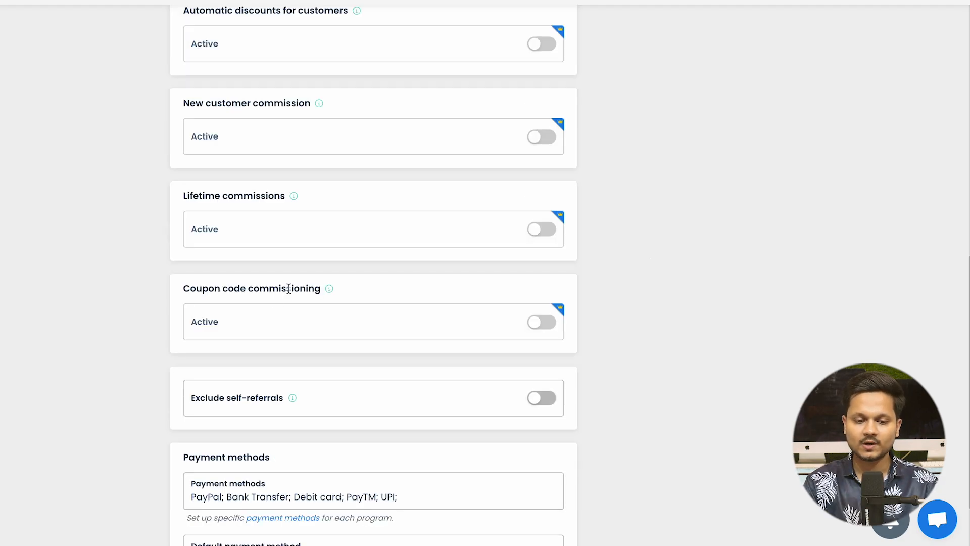
scroll(309, 292, "down", 2)
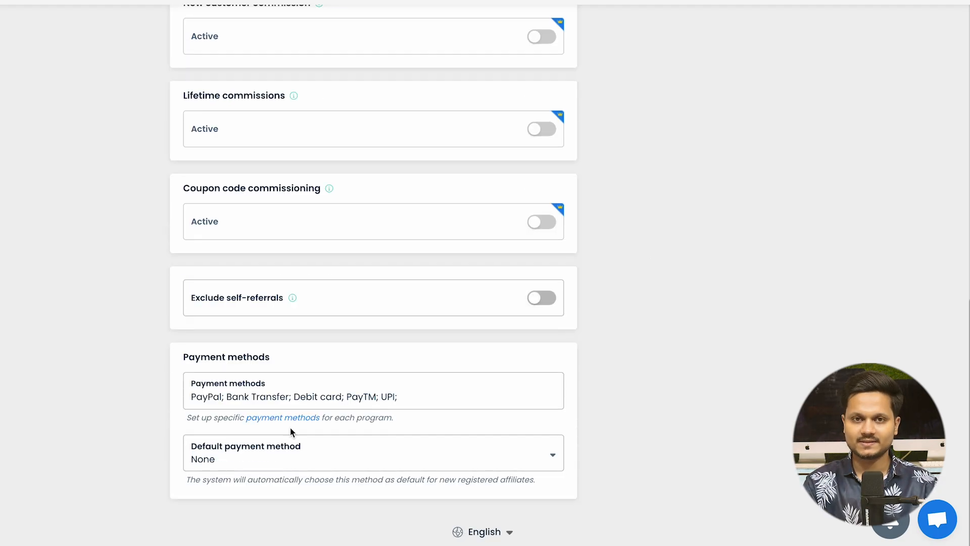
left_click(285, 466)
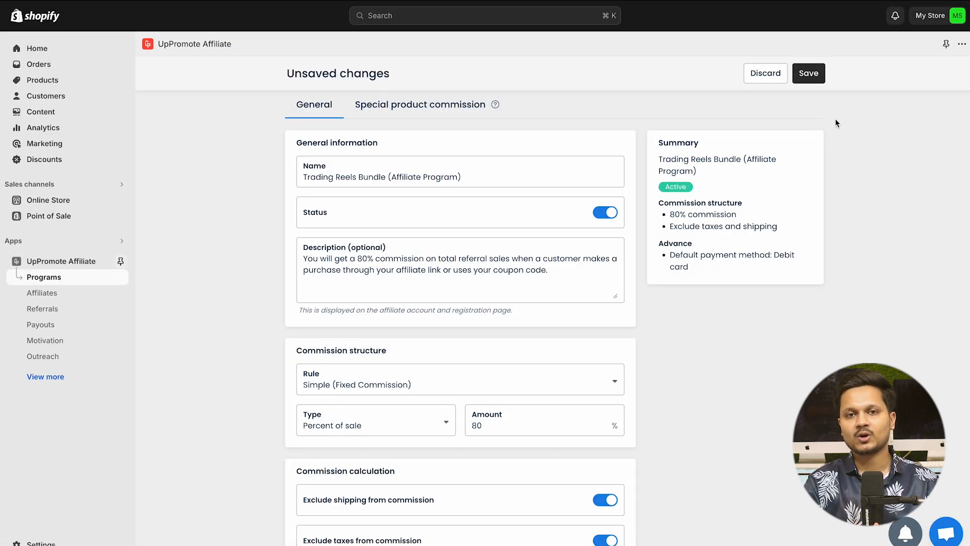
left_click(810, 76)
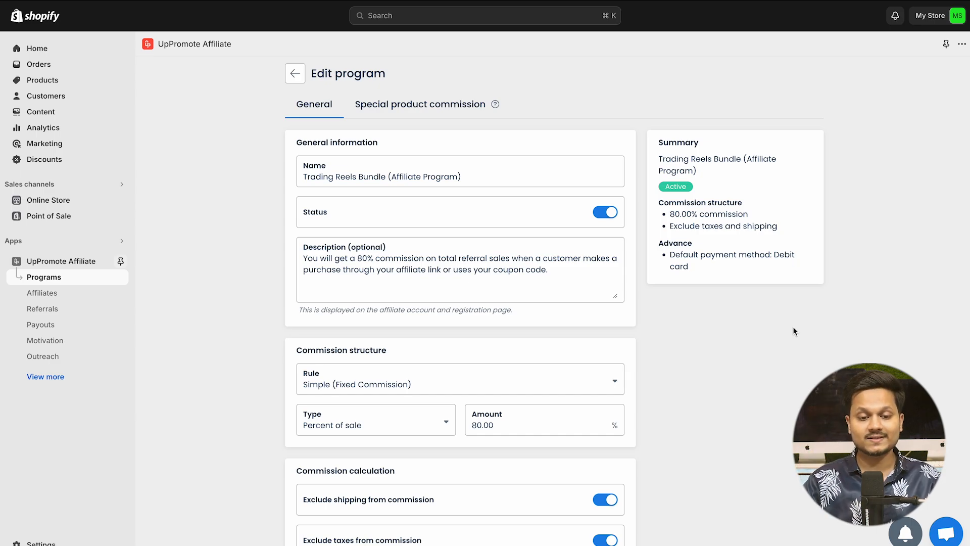
Review the program's commission summary and examine the form for adding a special product commission.
left_click_drag(669, 214, 760, 216)
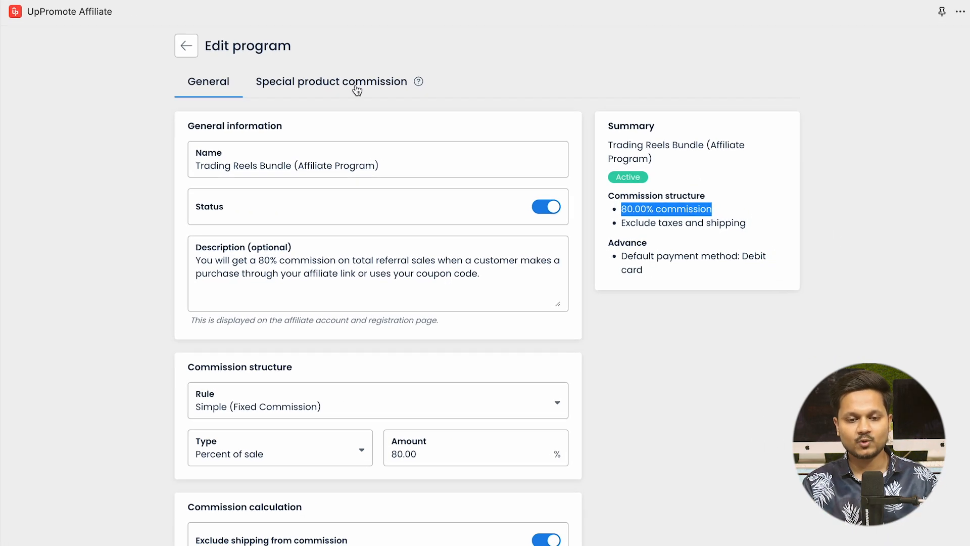
left_click(437, 108)
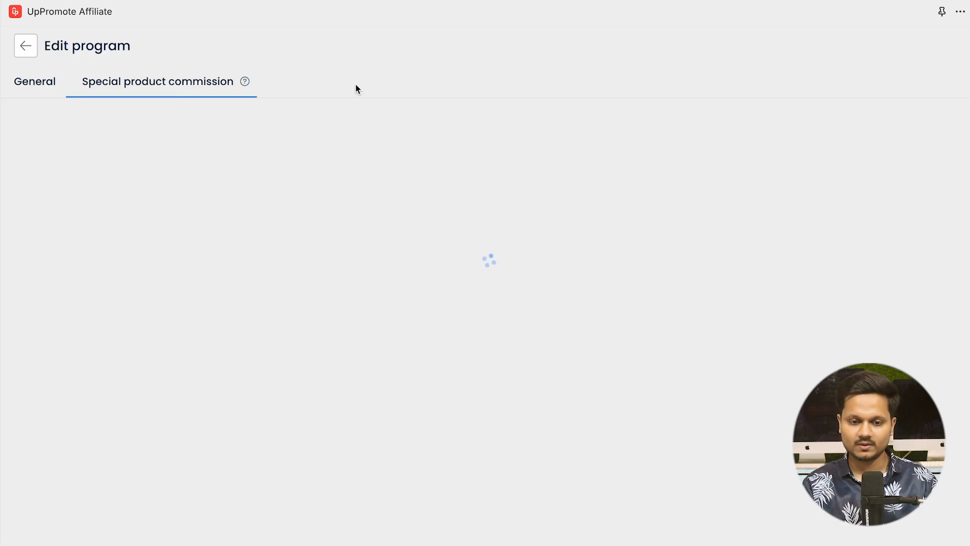
left_click(493, 224)
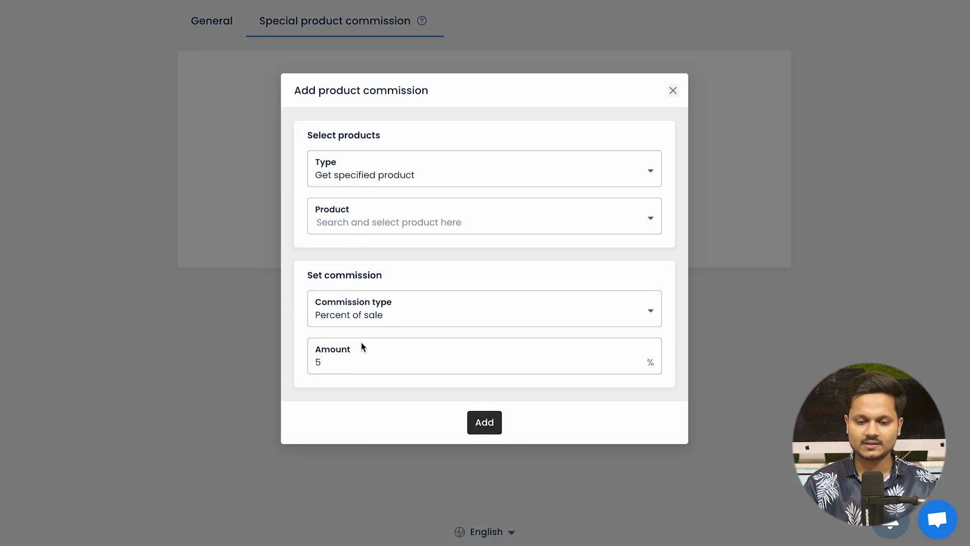
left_click(485, 421)
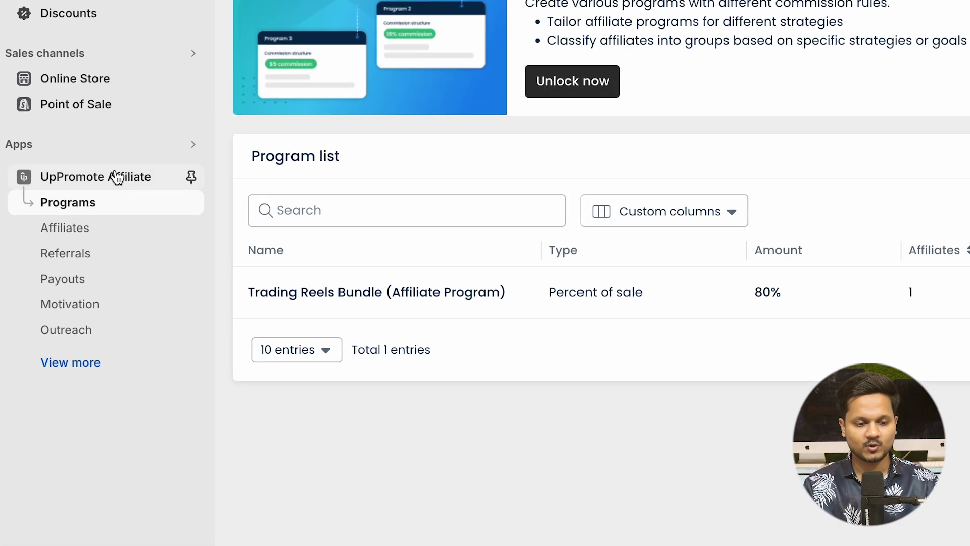
Copy the default program's affiliate registration link from the UpPromote home page and open it in a new browser tab.
left_click(81, 262)
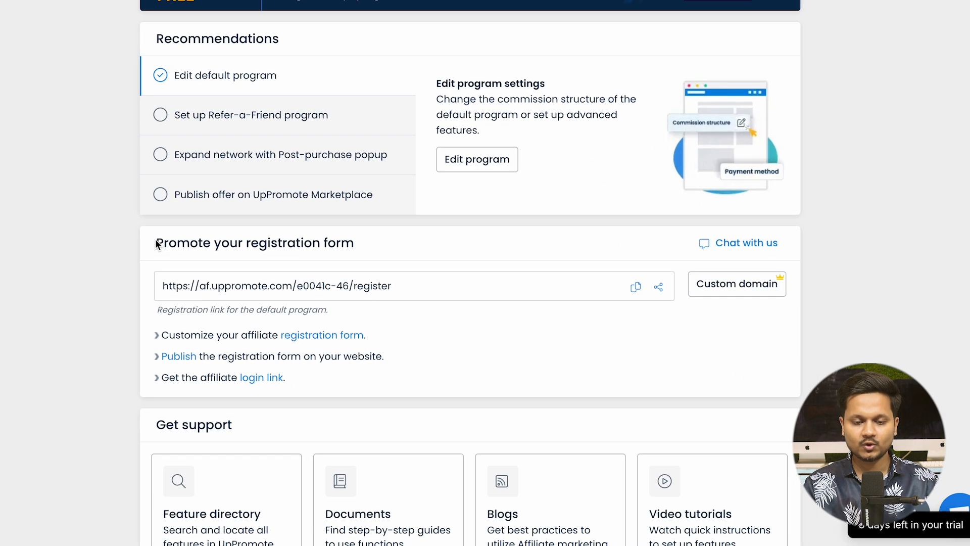
left_click_drag(304, 316, 484, 309)
left_click(484, 308)
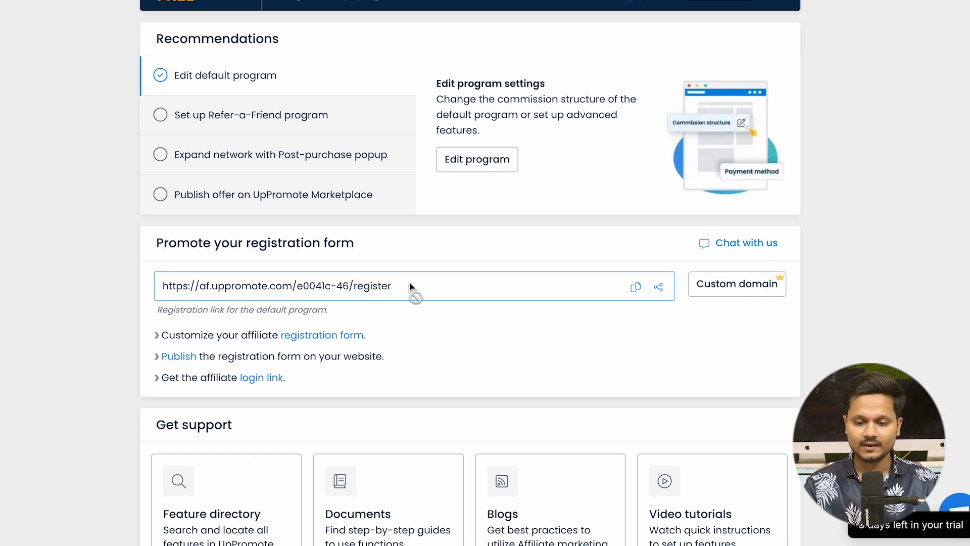
left_click(636, 287)
key("ctrl+t")
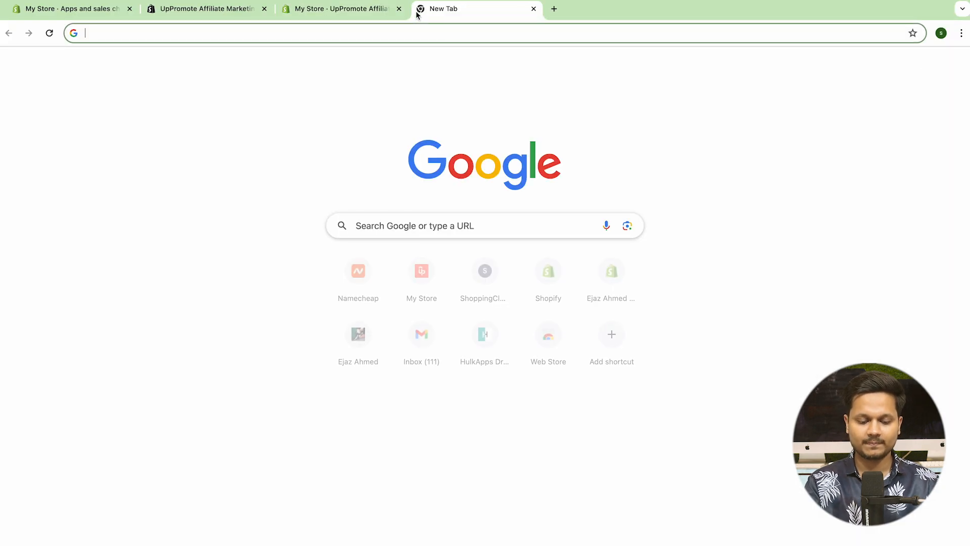
key("ctrl+v")
key("Return")
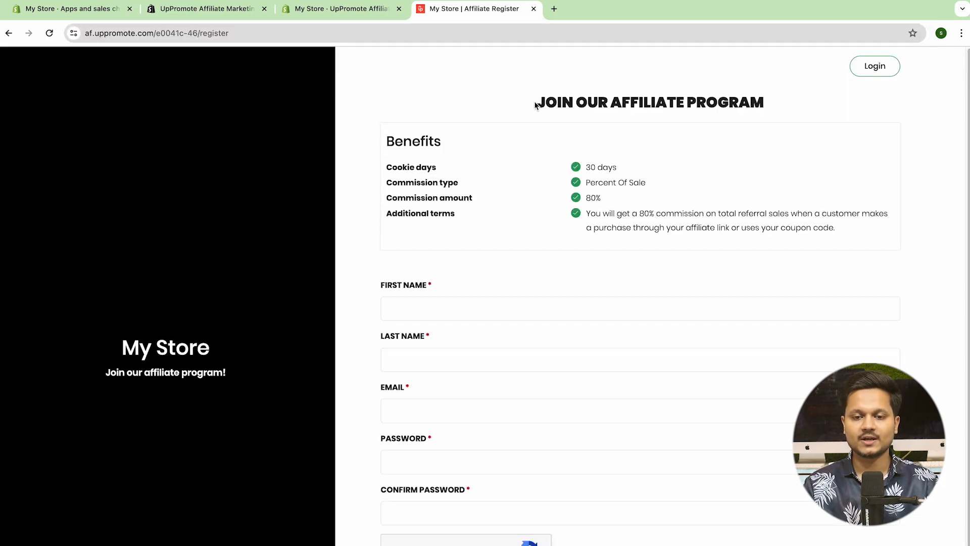
Examine the affiliate registration page, including its program benefits and sign-up fields.
left_click_drag(536, 105, 769, 117)
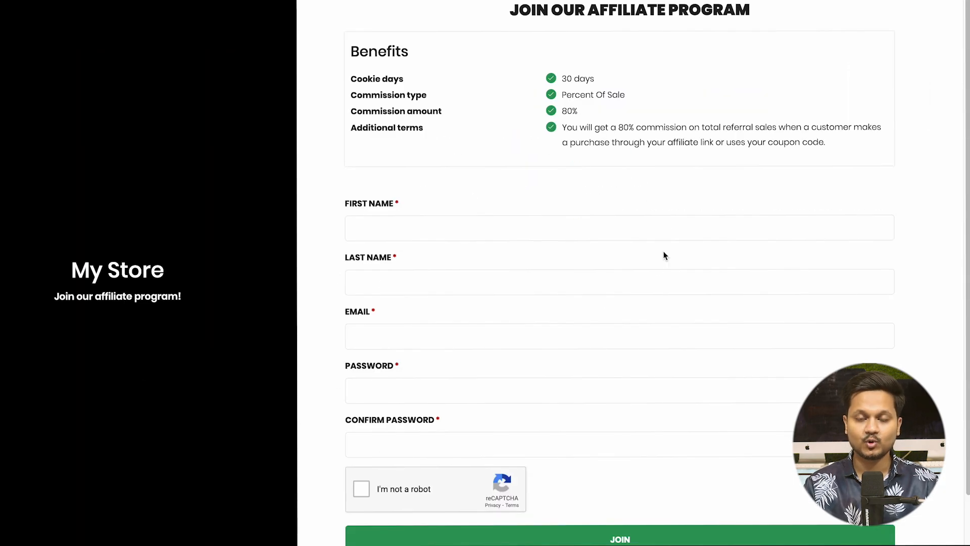
scroll(651, 188, "down", 1)
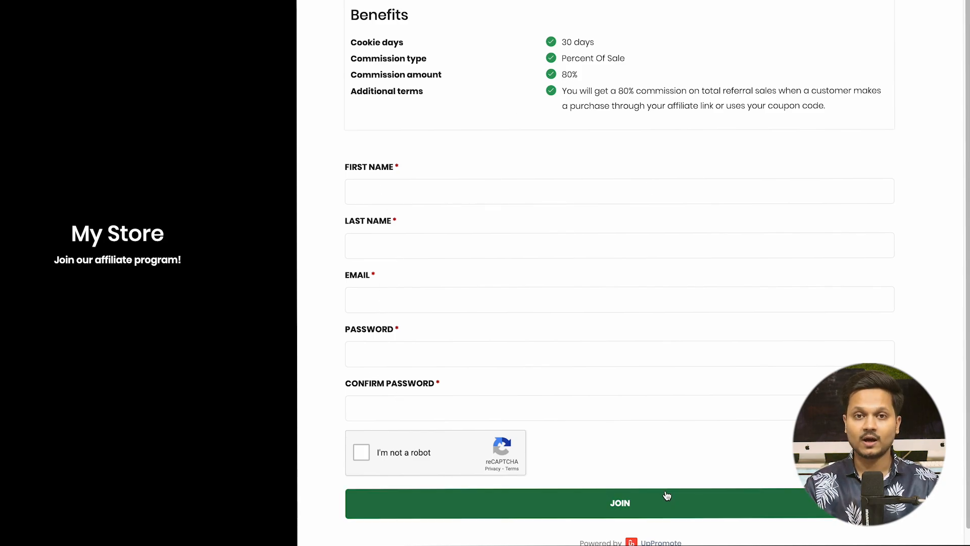
scroll(652, 515, "up", 1)
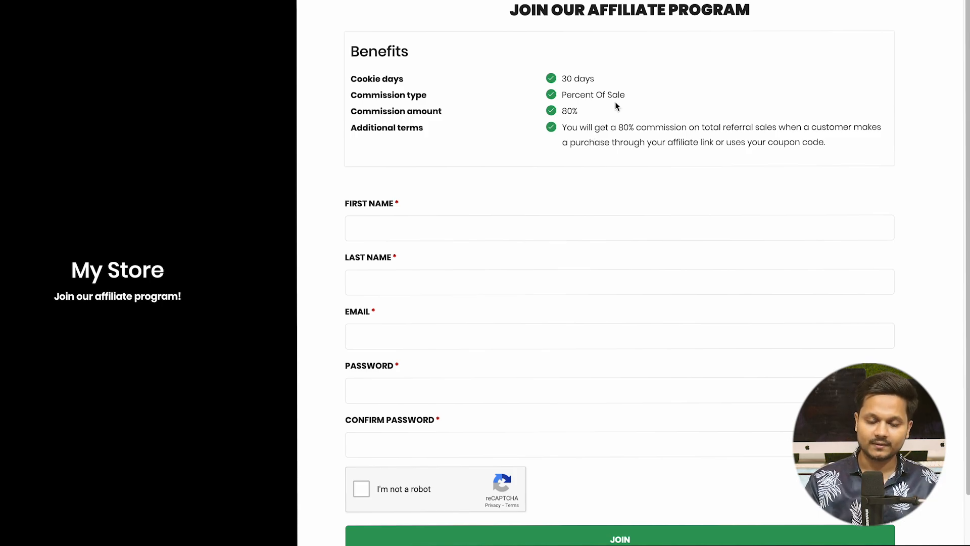
Return to the UpPromote home page and open the registration form editor to examine its customization options.
left_click(354, 11)
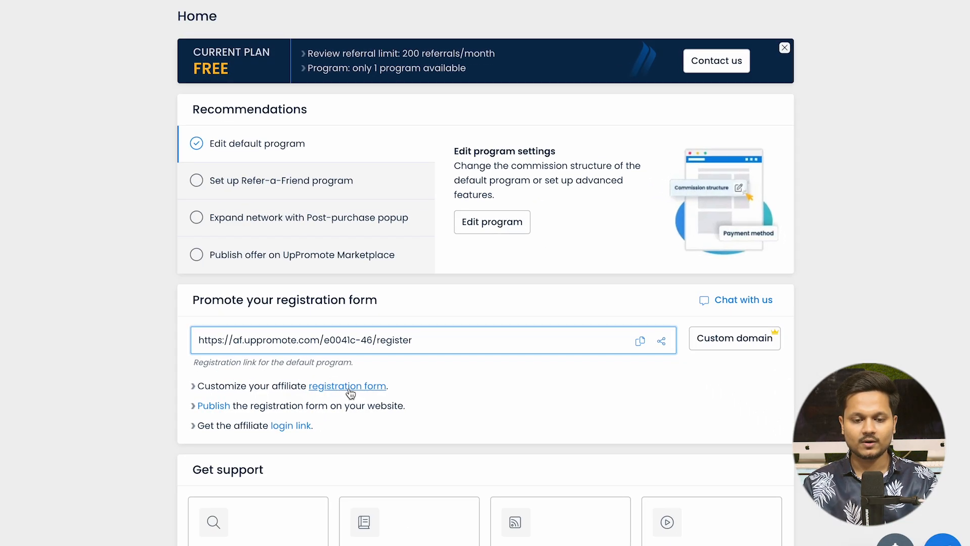
left_click(363, 395)
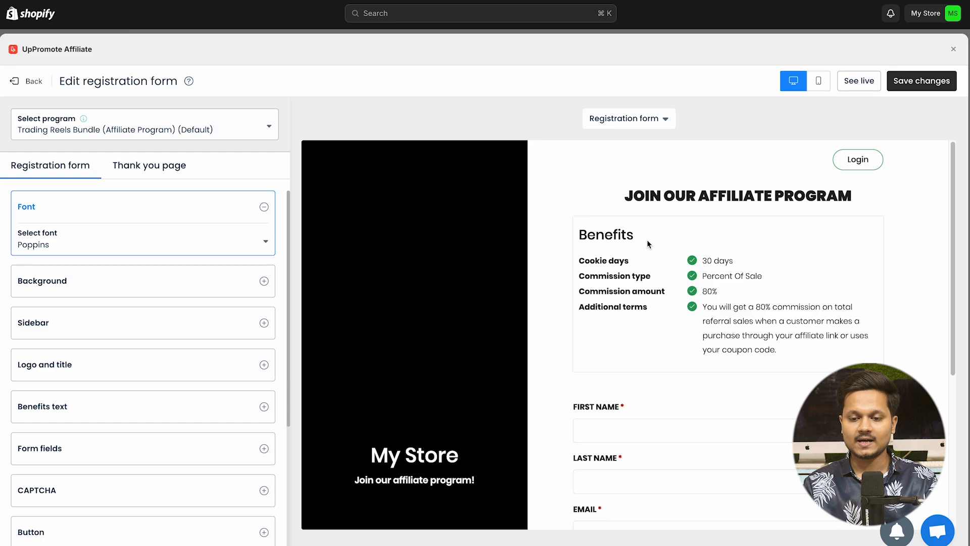
scroll(648, 244, "down", 2)
scroll(152, 250, "down", 4)
scroll(155, 249, "up", 4)
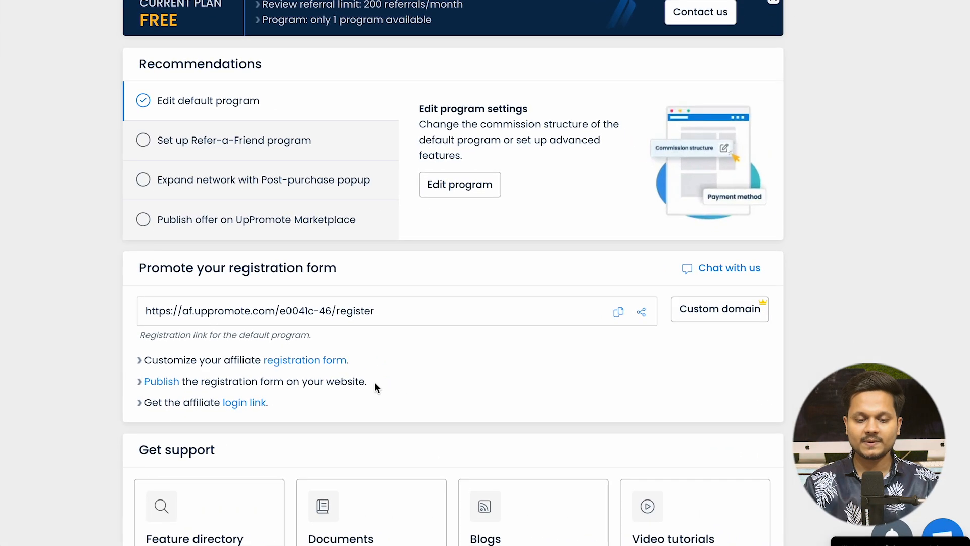
Review the option to publish the registration form on the website and open the affiliate login link.
left_click_drag(487, 405, 300, 403)
left_click(565, 407)
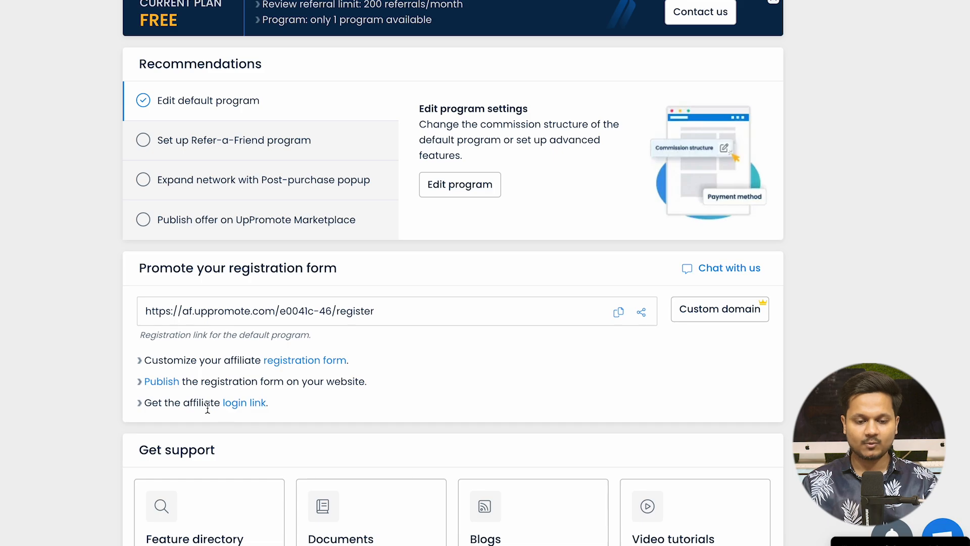
left_click(226, 406)
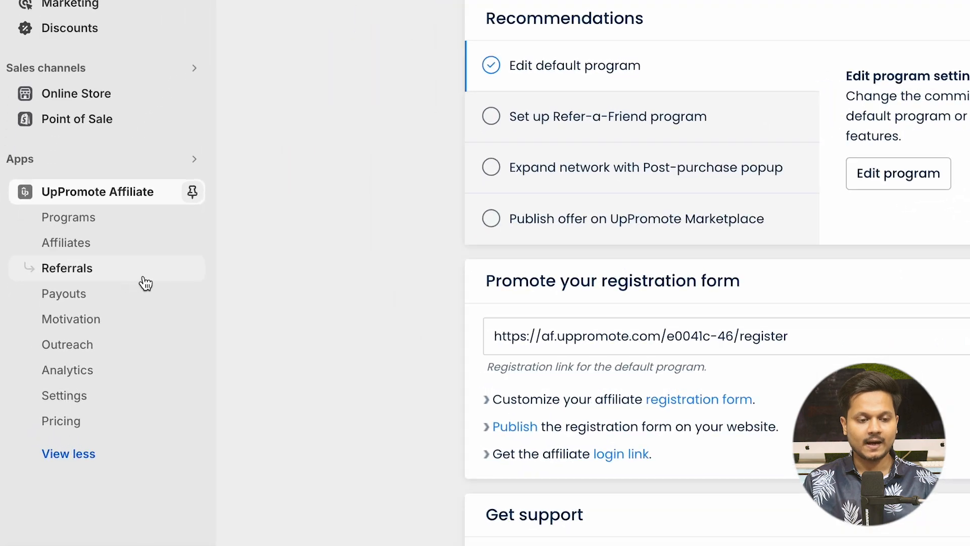
Go to the affiliate referrals and open the form for adding a referral manually.
left_click(48, 309)
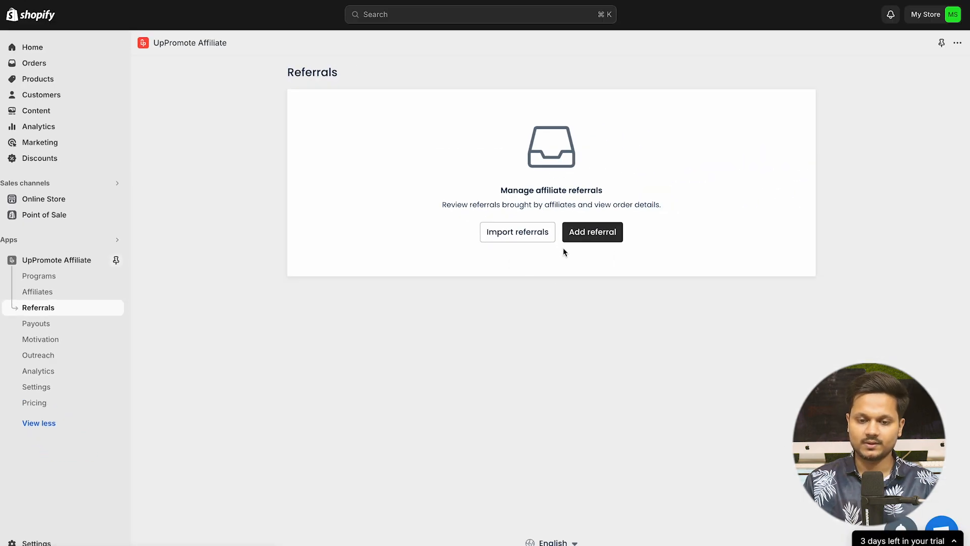
left_click(599, 235)
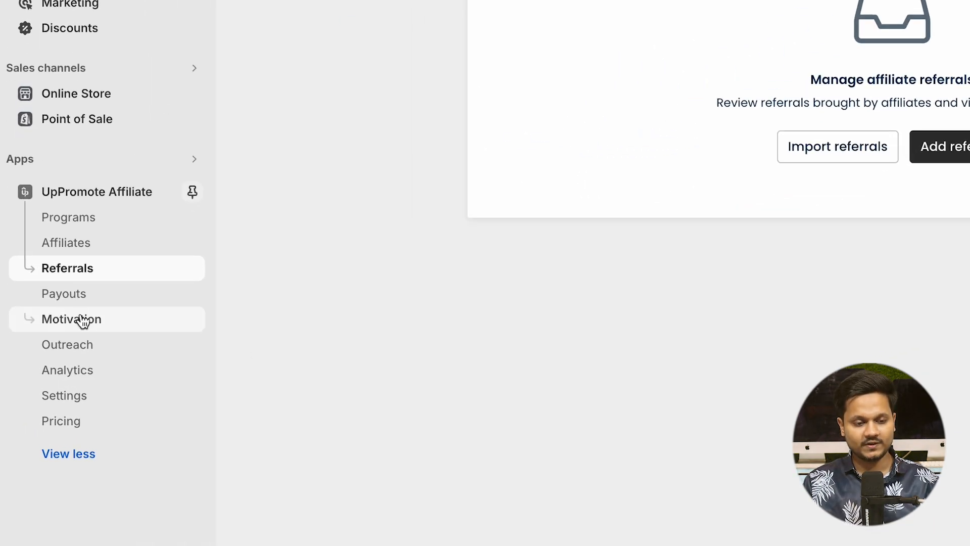
Start a new affiliate coupon from the Motivation resources and assign it to the listed affiliate.
left_click(83, 321)
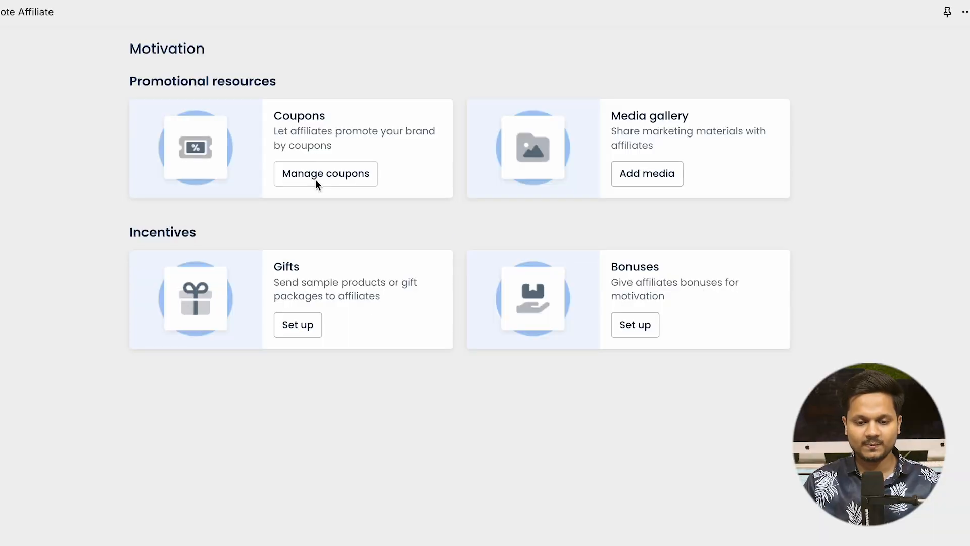
left_click(316, 179)
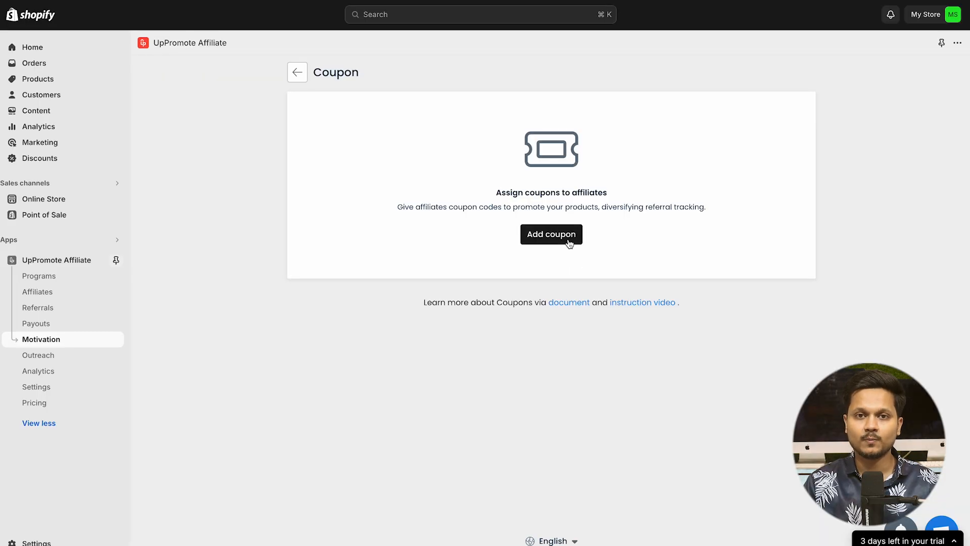
left_click(568, 240)
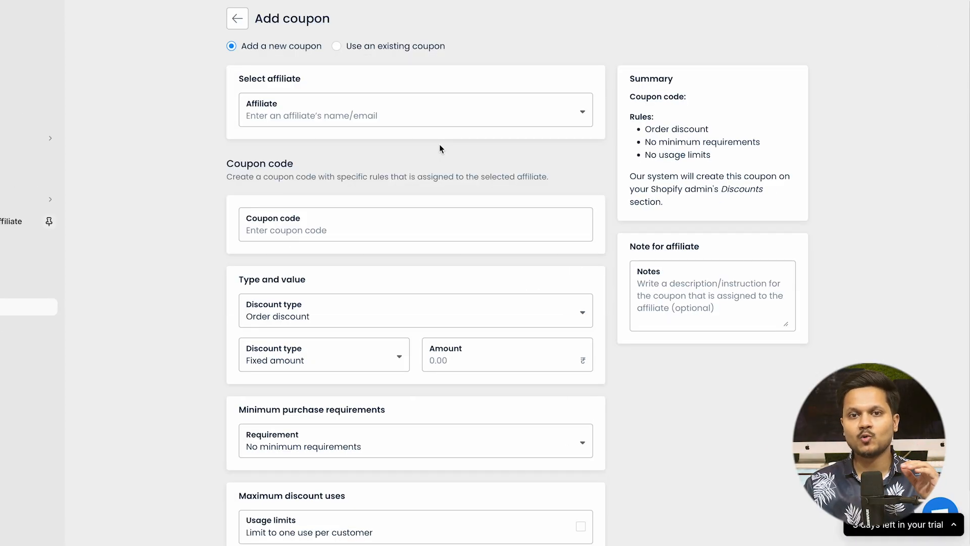
left_click(342, 115)
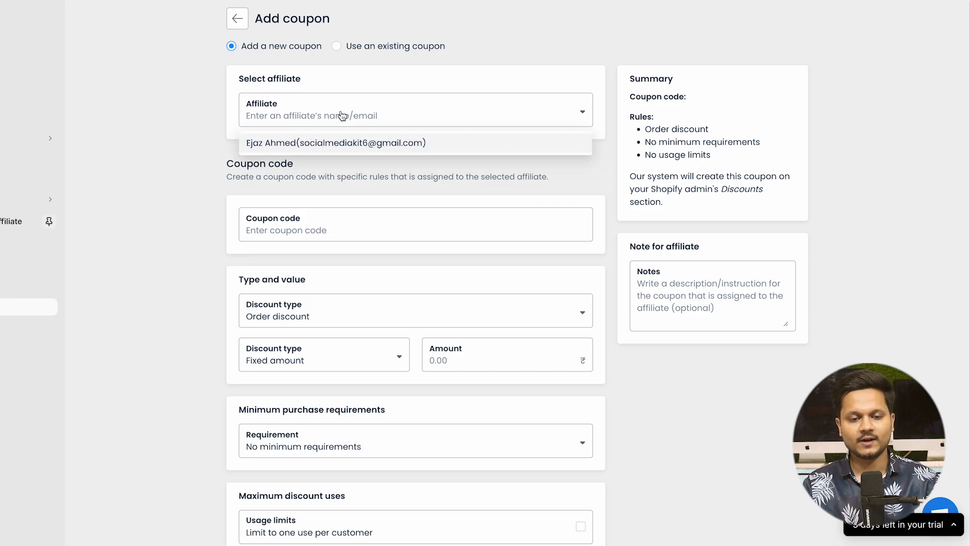
left_click(305, 146)
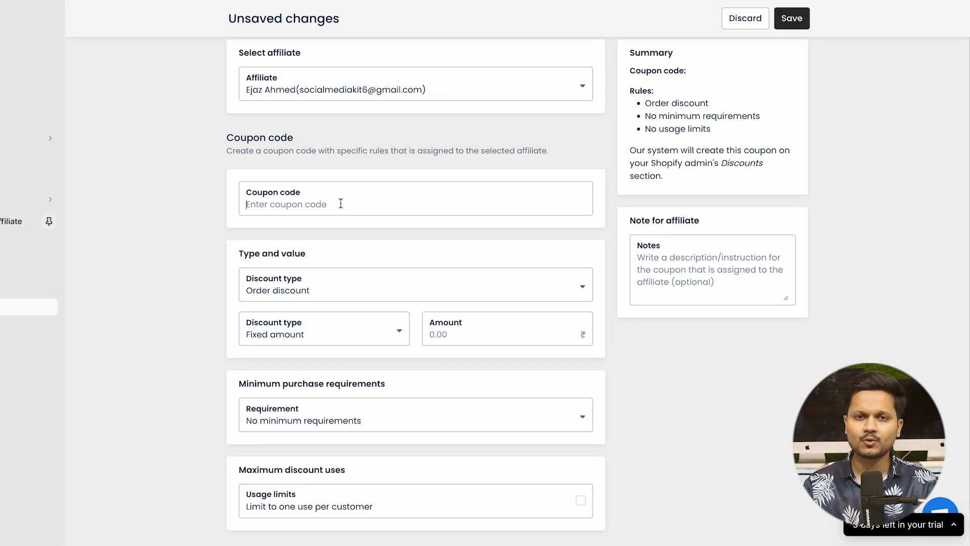
Enter ABCD as the coupon code and keep Order discount as its discount type.
type("ABCD")
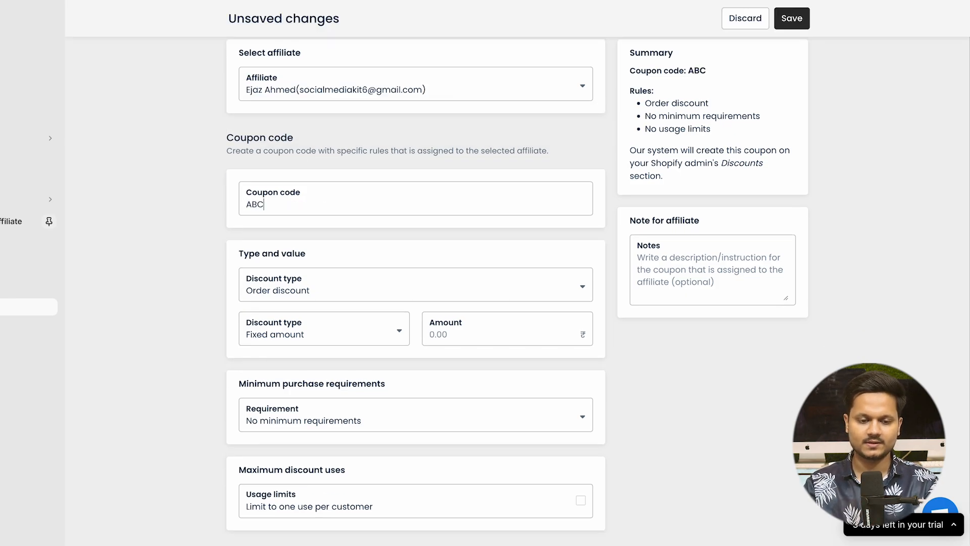
scroll(283, 225, "down", 1)
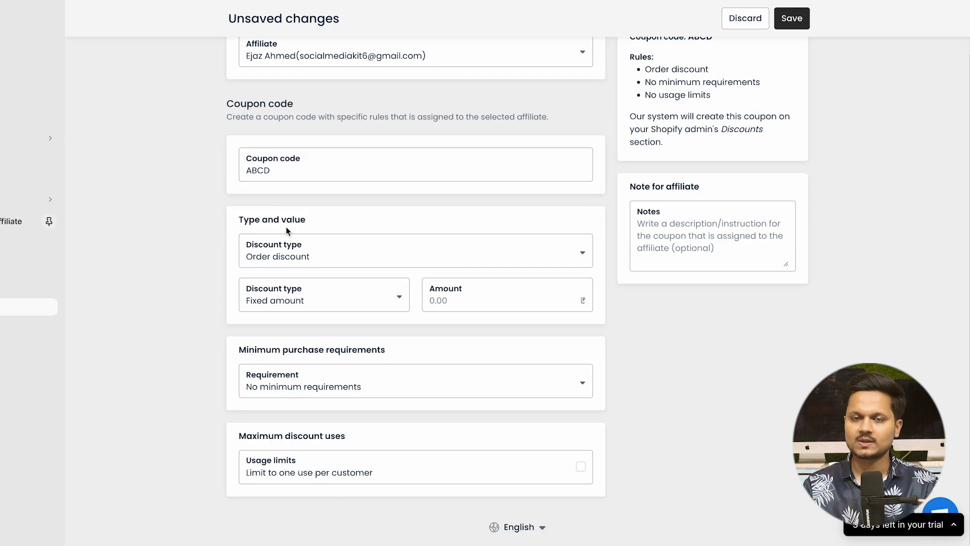
left_click(289, 263)
left_click(199, 293)
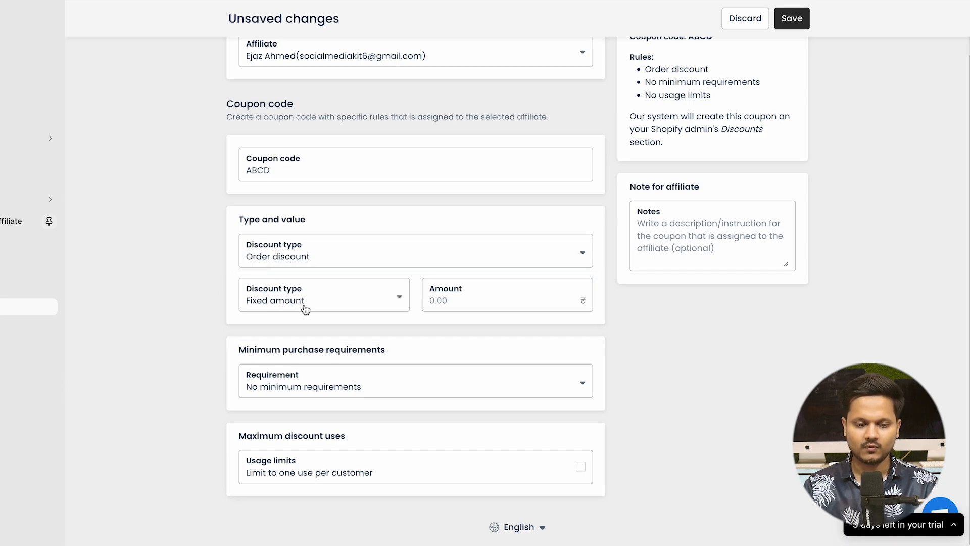
scroll(369, 363, "up", 2)
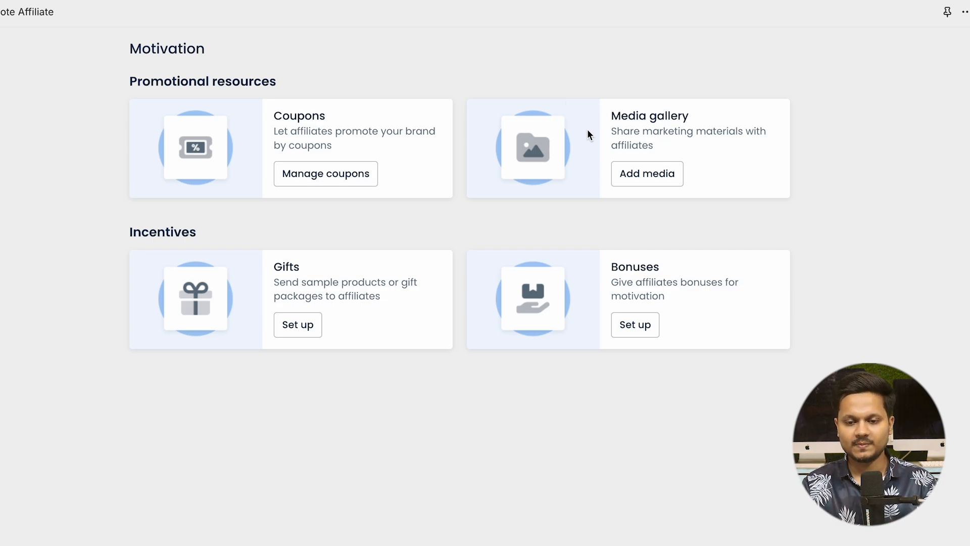
Add an image named ABCD to the media gallery using "Screenshot 2024-04-16 at 11.53.31 AM.png" and save it.
left_click_drag(614, 127, 677, 175)
left_click(662, 211)
left_click(645, 180)
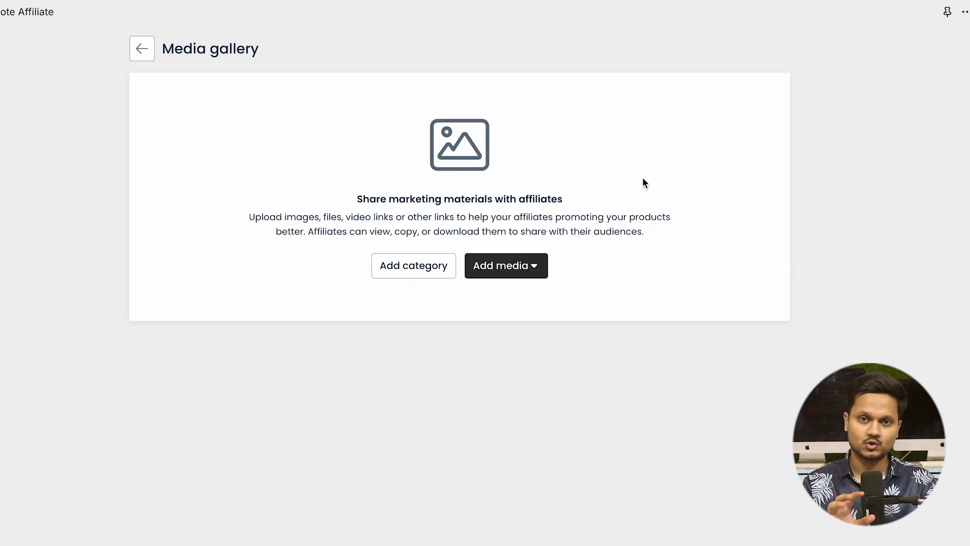
left_click(511, 273)
left_click(513, 298)
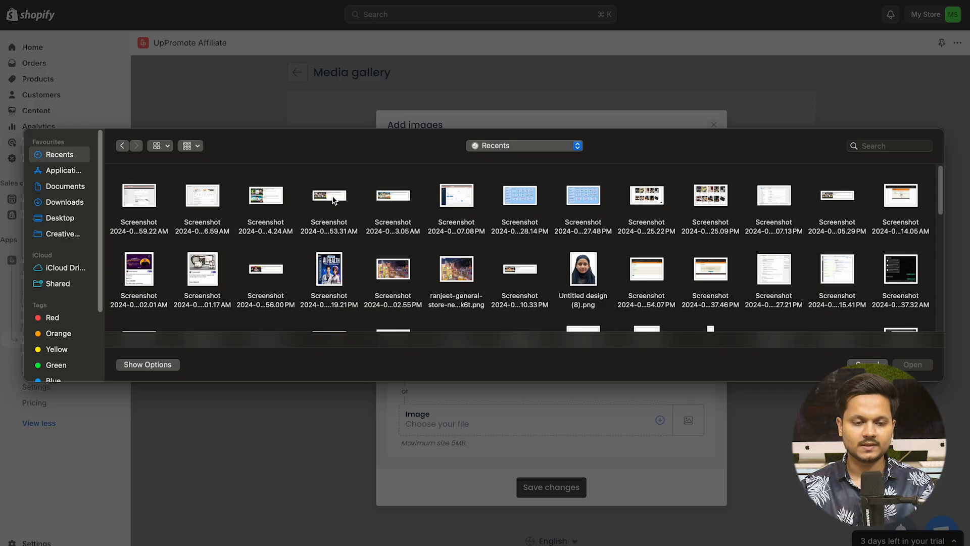
double_click(333, 200)
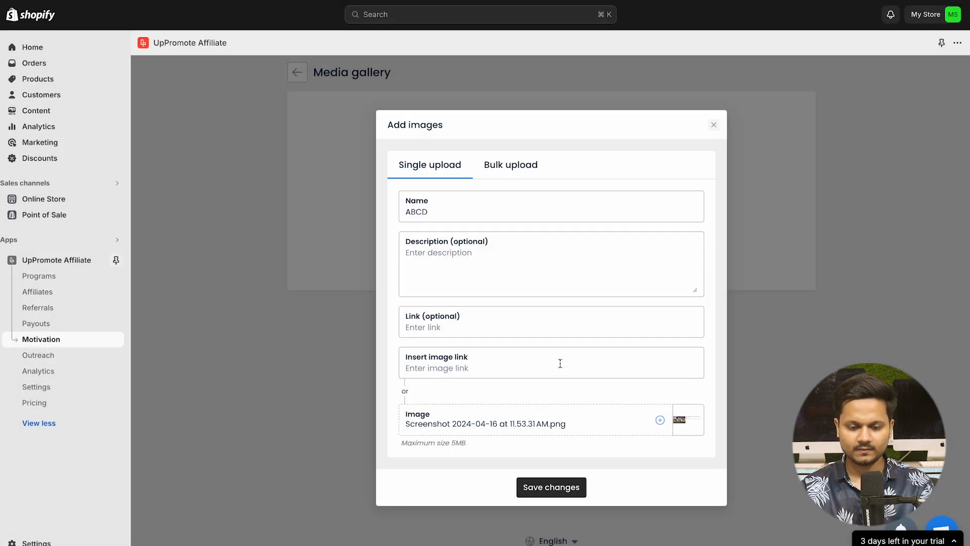
left_click(549, 486)
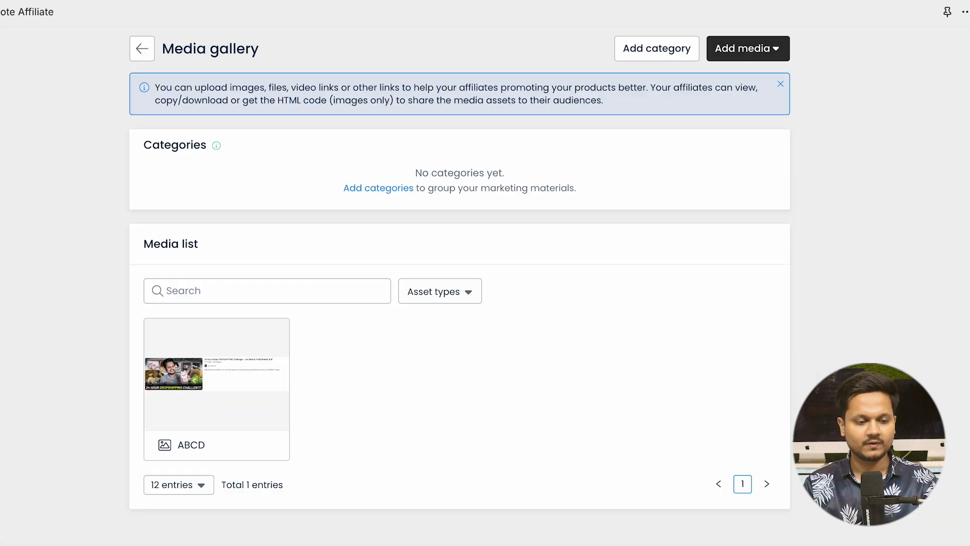
Return to the Motivation overview and look at the setup for sending gifts to affiliates.
left_click(47, 343)
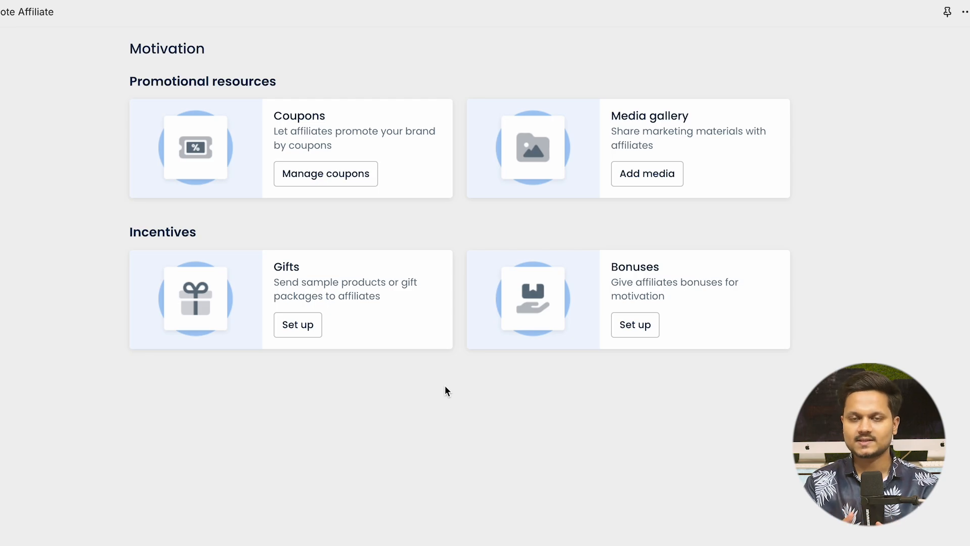
left_click(294, 333)
left_click(444, 269)
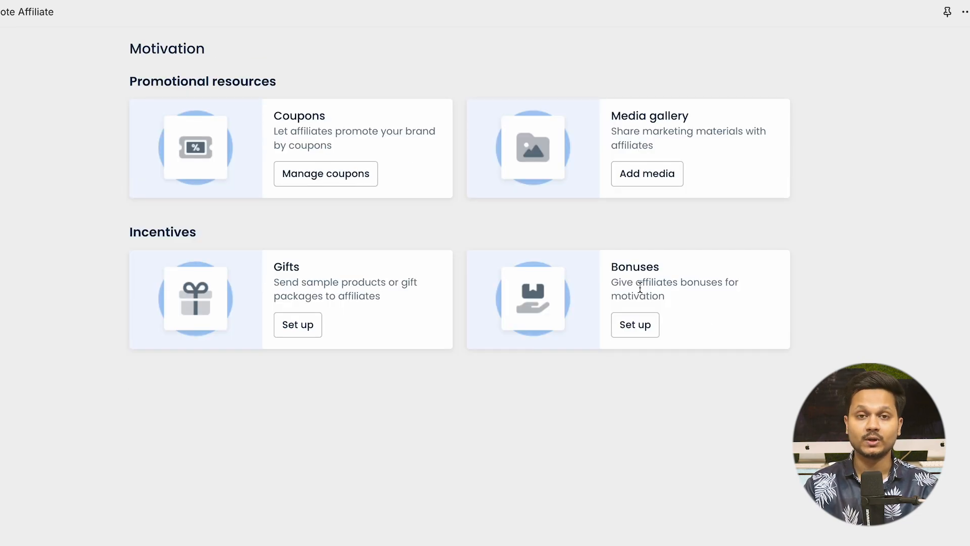
Start a new affiliate bonus titled Bonus and assign it to the Standard Affiliate Commission program.
left_click(630, 327)
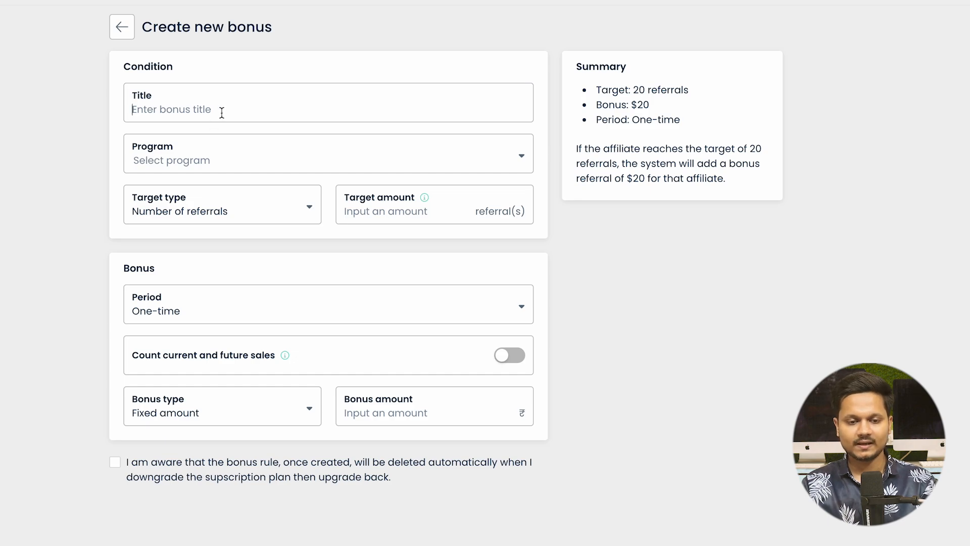
left_click(221, 112)
type("Bonus")
left_click(221, 167)
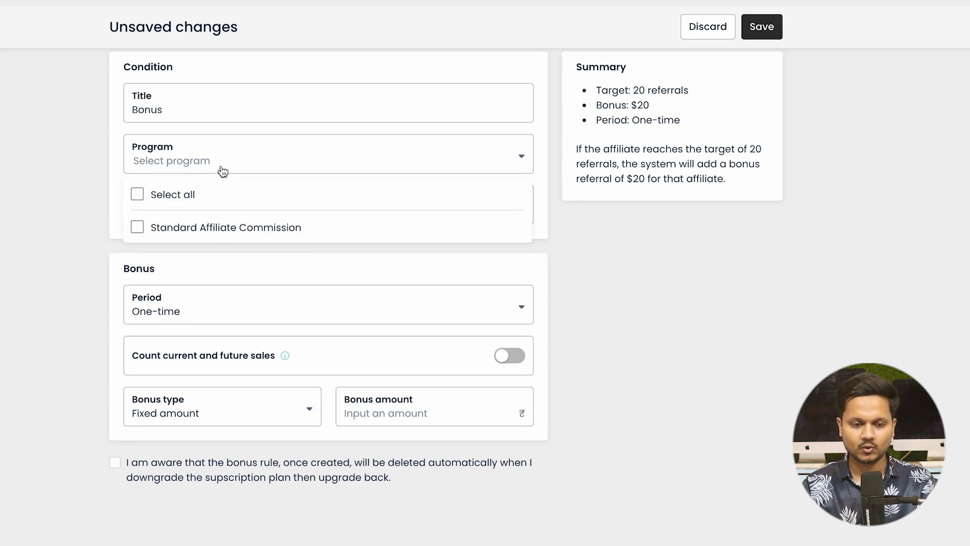
left_click(191, 229)
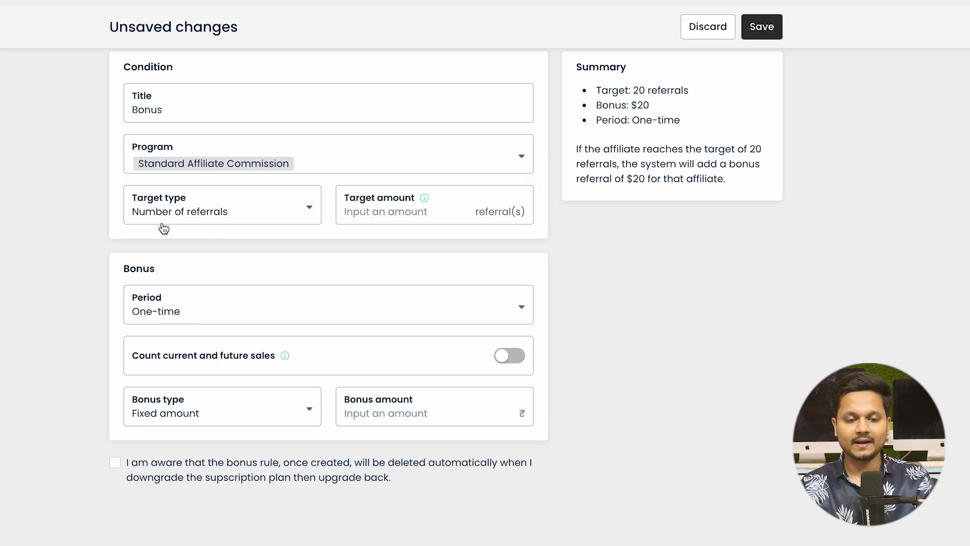
Set the bonus target to Total sales of 10000 and the bonus amount to 2000.
left_click(193, 221)
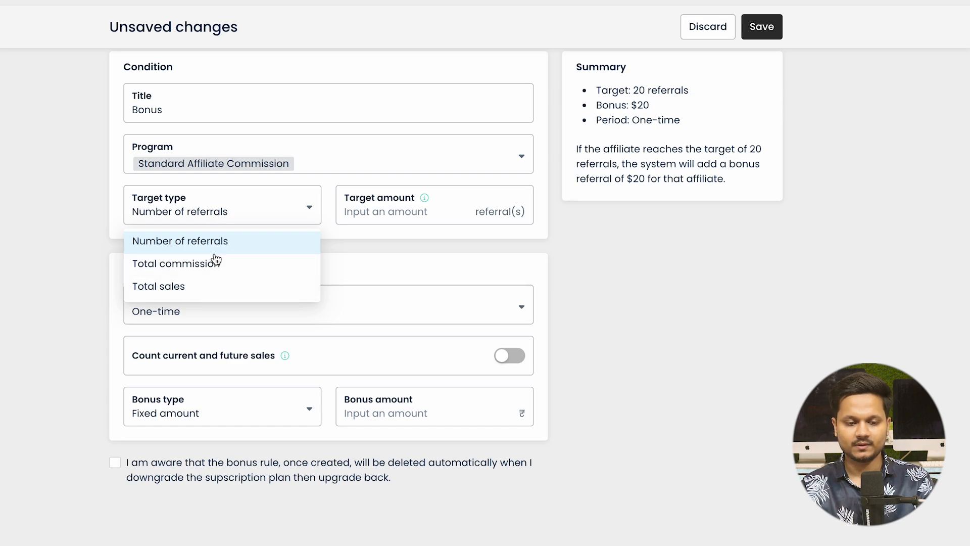
left_click(195, 286)
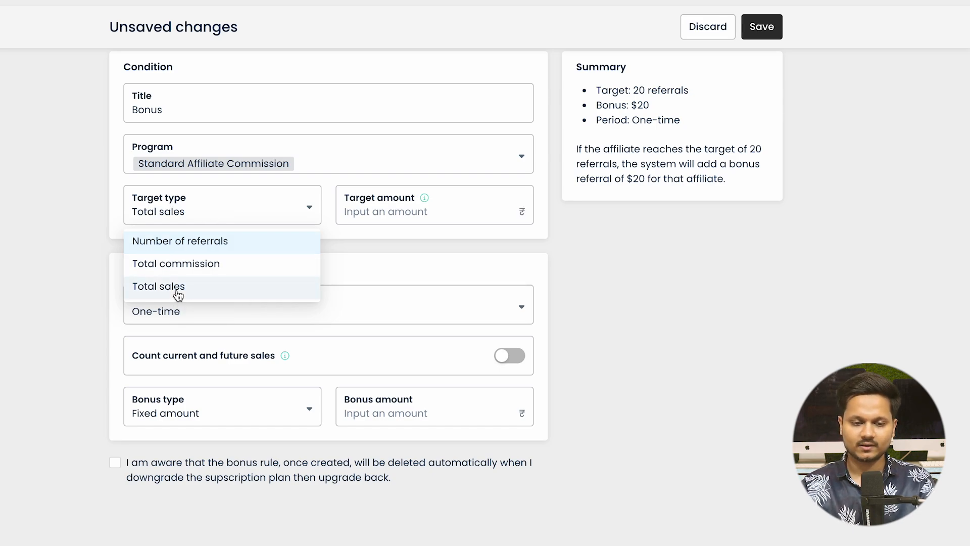
left_click(407, 216)
type("10000")
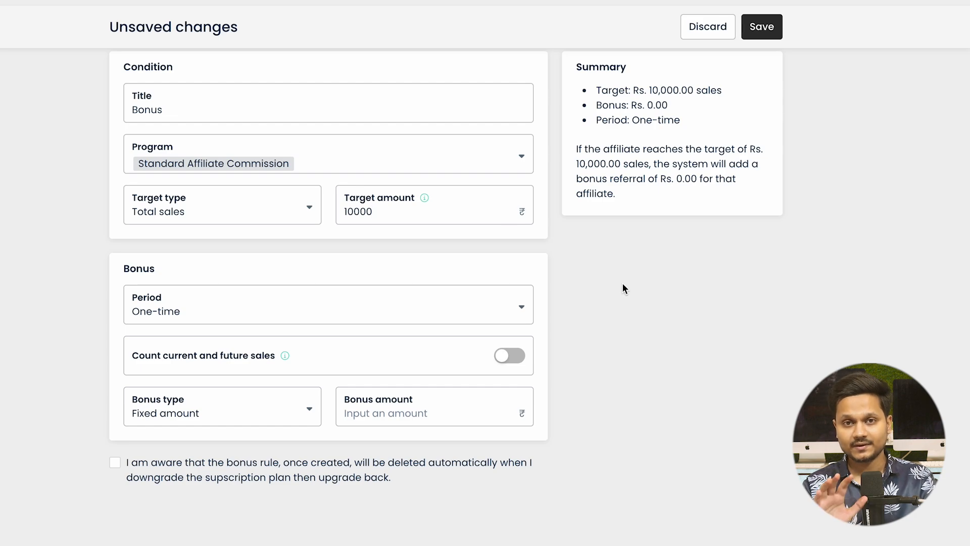
left_click(405, 416)
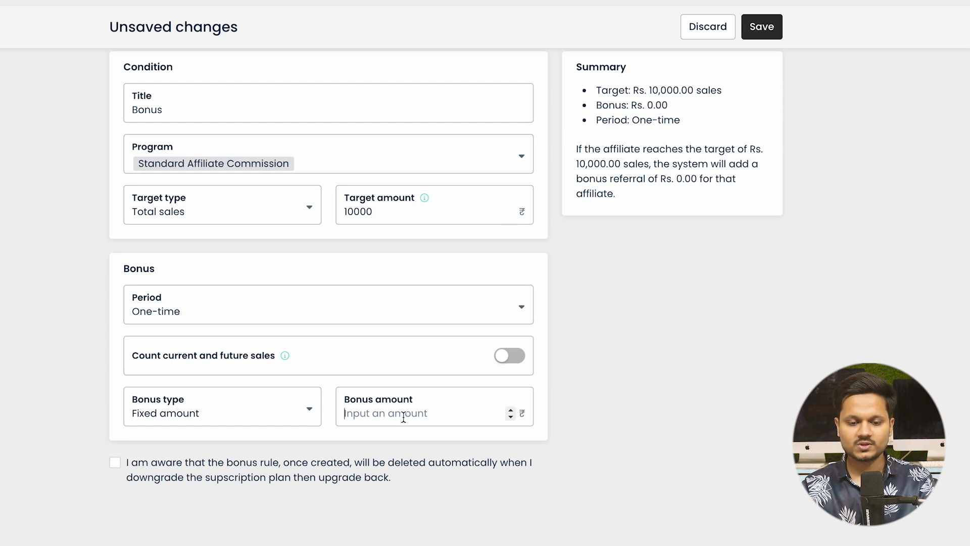
type("2000")
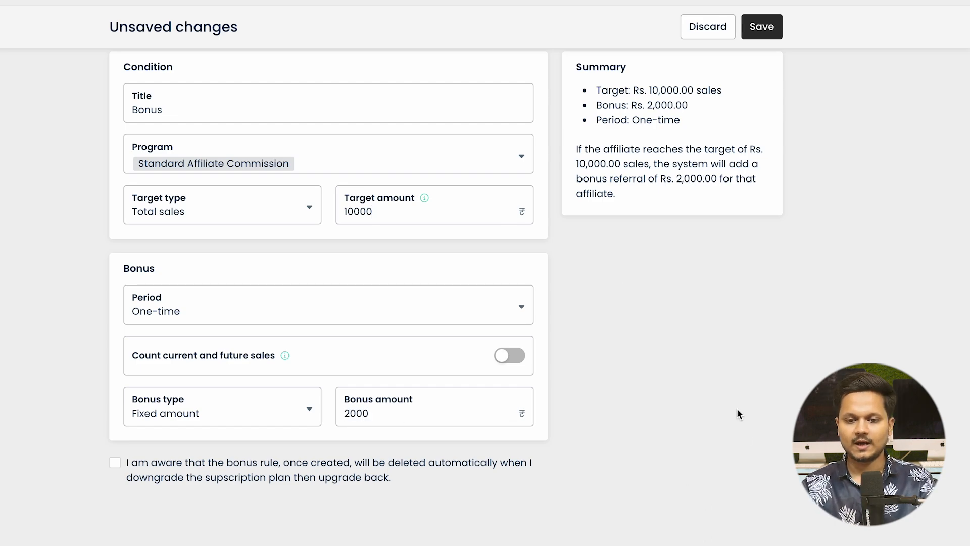
Check the bonus summary, accept the notice about deletion on plan downgrade, and save the bonus.
left_click_drag(597, 91, 732, 92)
left_click(731, 111)
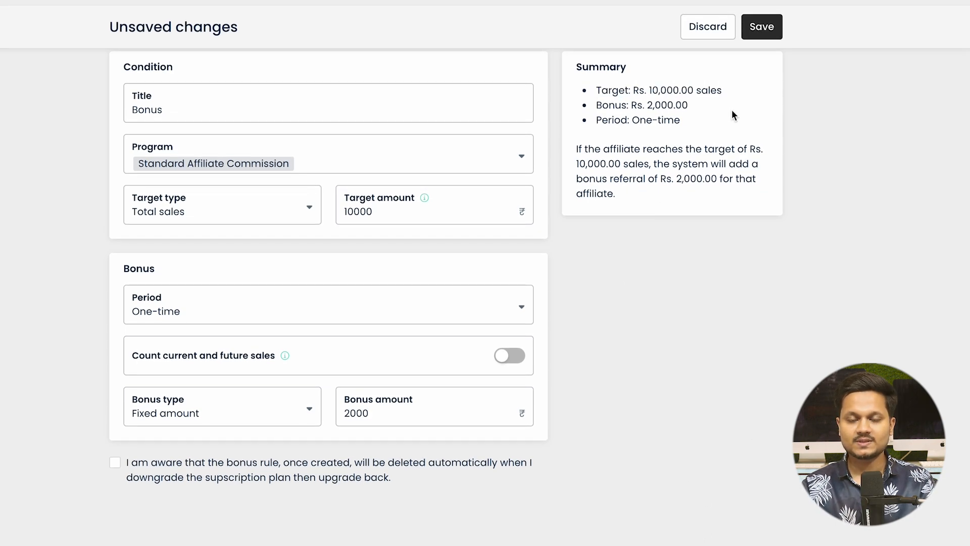
left_click_drag(596, 105, 689, 123)
left_click(690, 126)
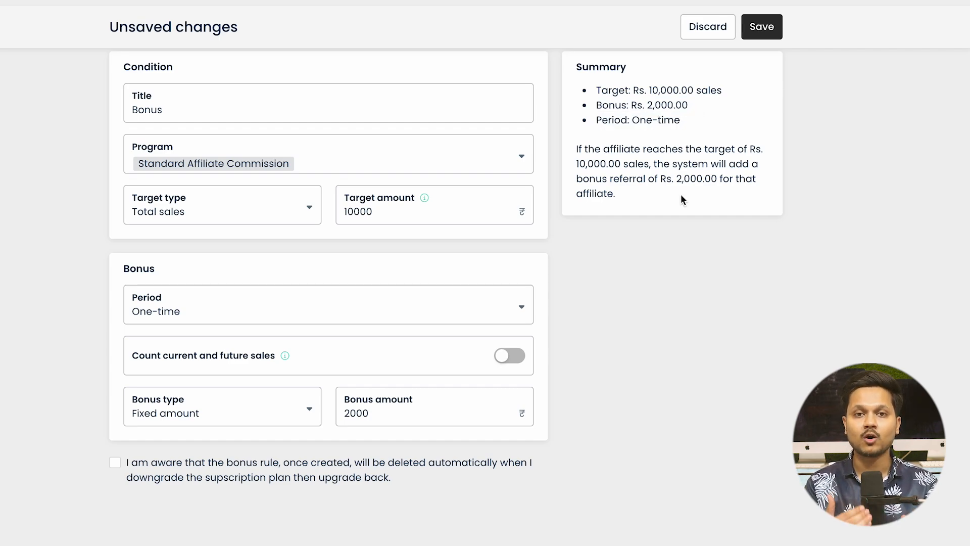
left_click(115, 462)
left_click(748, 32)
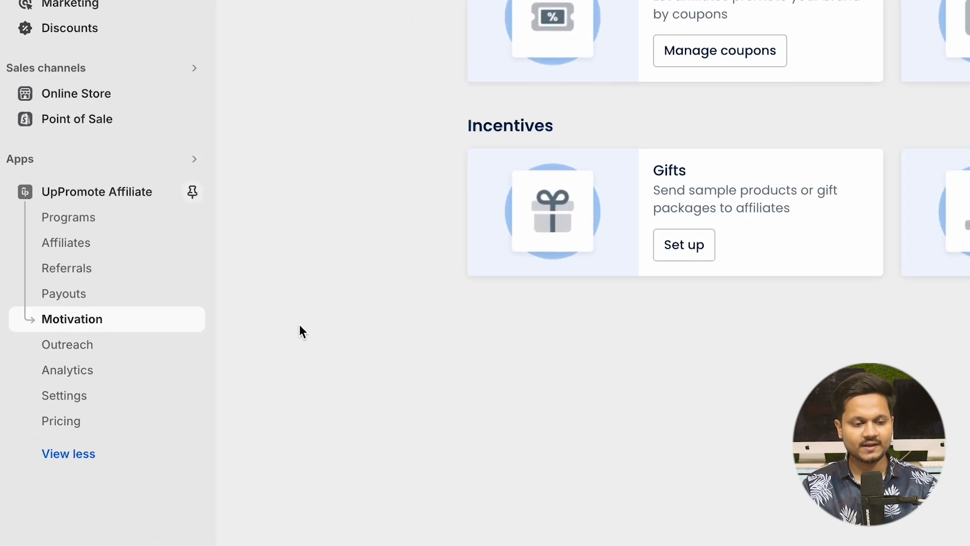
Look at the Outreach setups for customer referral and for multi-level marketing, including its commission levels.
left_click(103, 351)
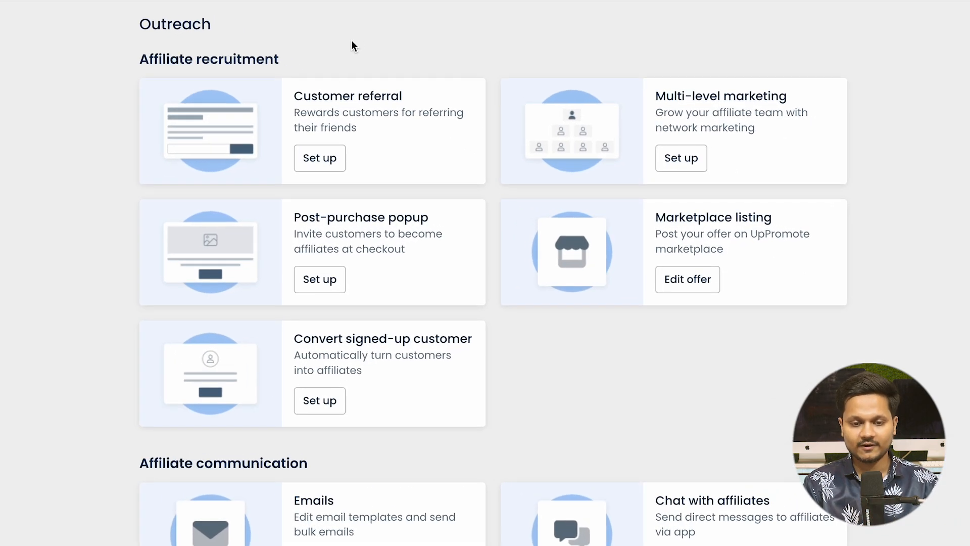
left_click(322, 164)
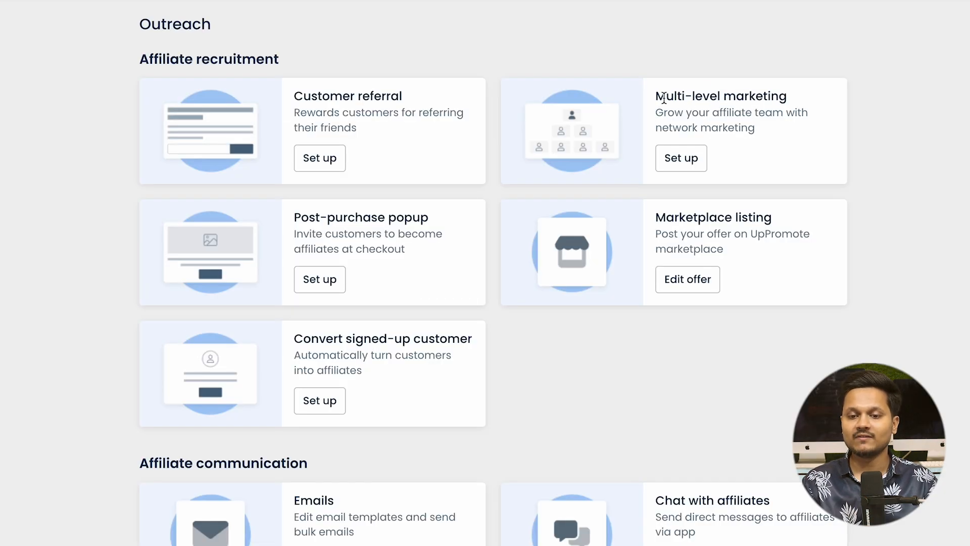
left_click(702, 160)
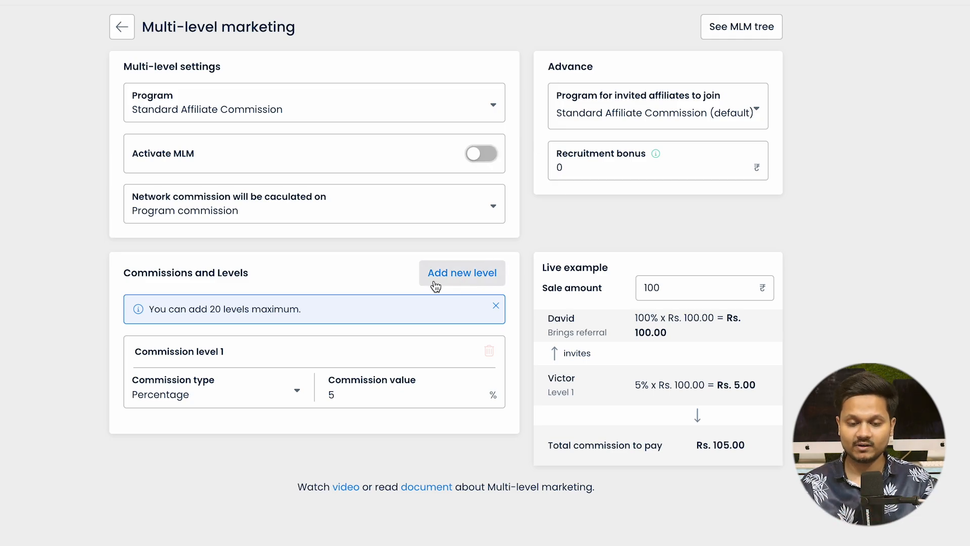
left_click(464, 278)
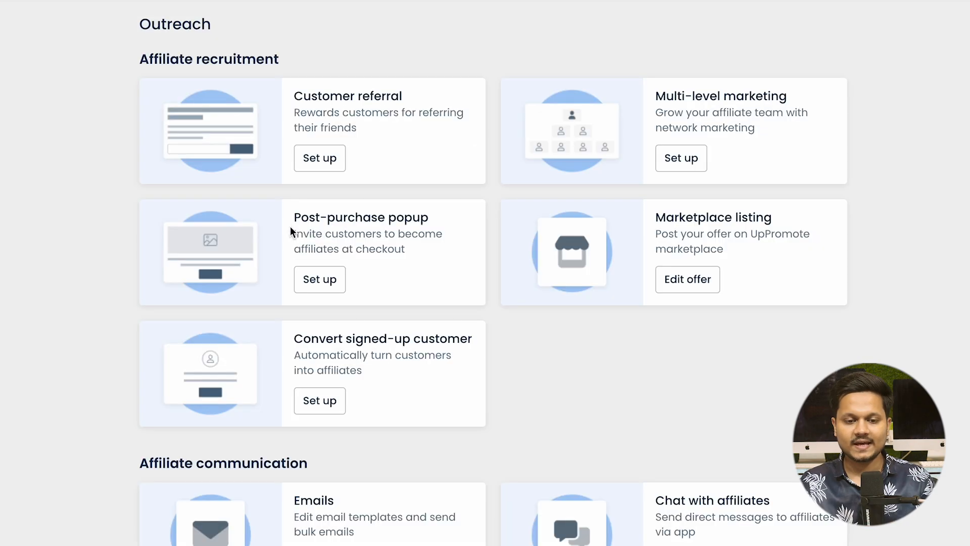
Look at the Post-purchase popup setup and open the store's Marketplace listing offer.
left_click_drag(293, 220, 465, 233)
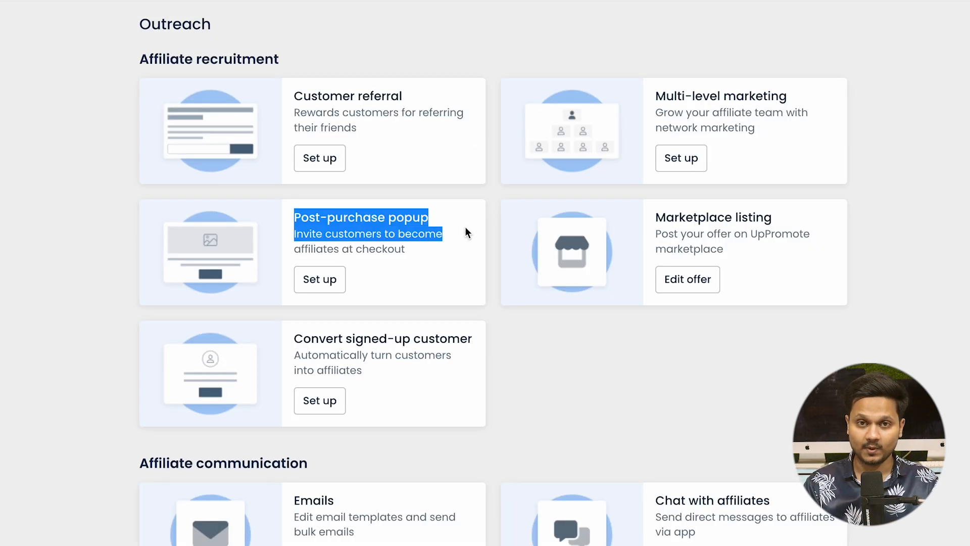
left_click(336, 283)
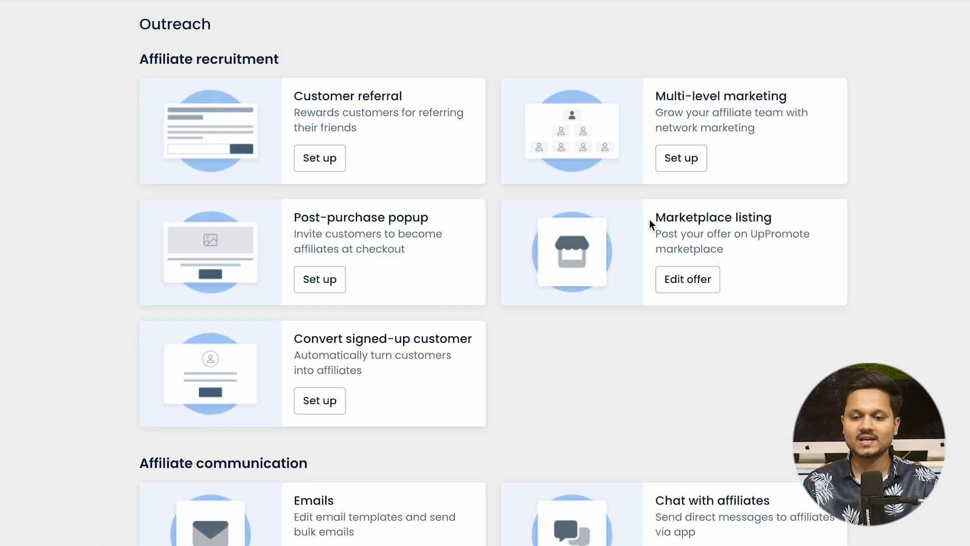
left_click_drag(650, 219, 756, 221)
left_click(703, 287)
left_click(702, 285)
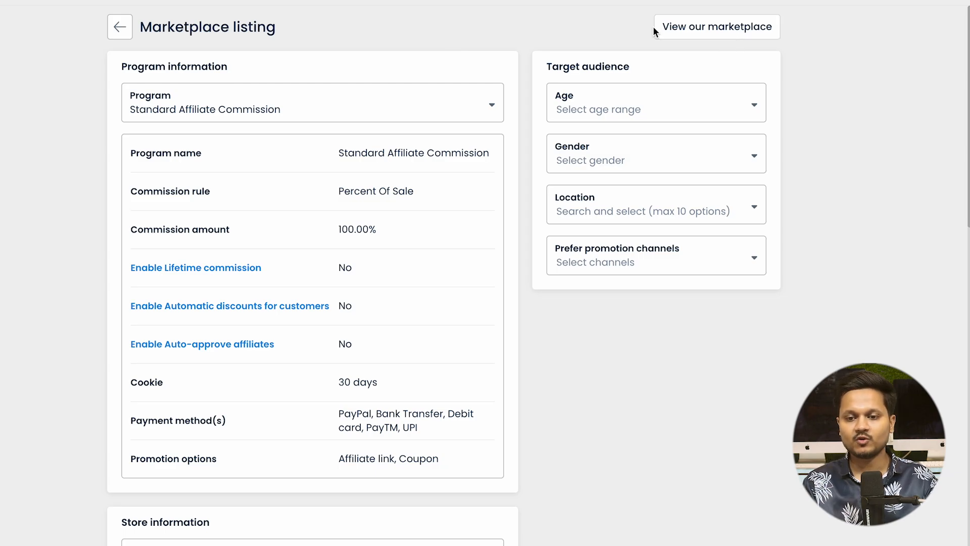
View the UpPromote marketplace and browse the offer list of other stores' affiliate programs.
left_click(713, 27)
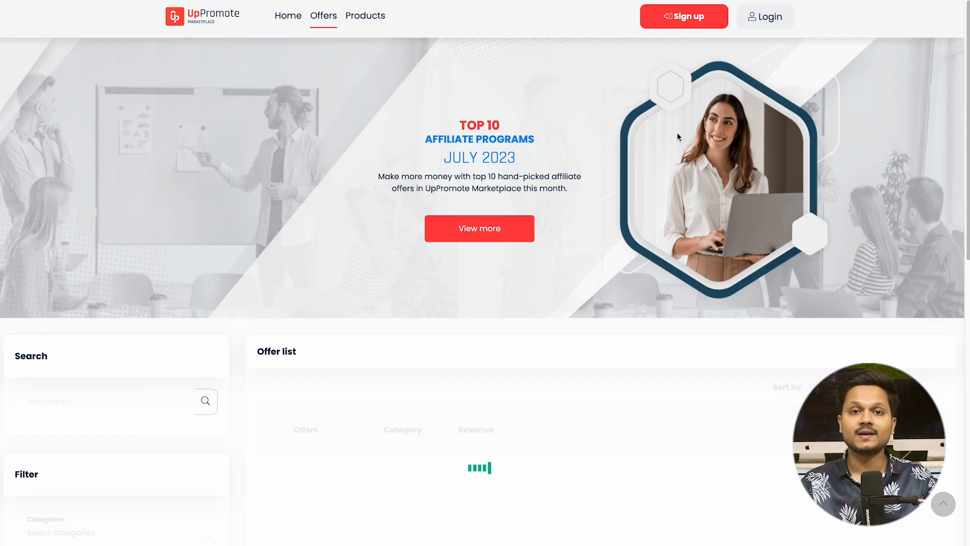
scroll(677, 137, "down", 2)
scroll(678, 135, "down", 4)
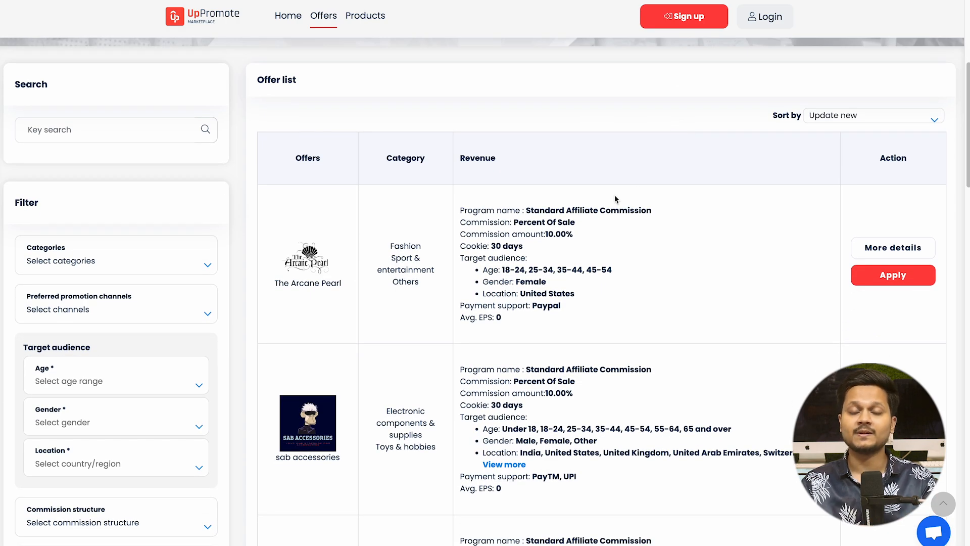
scroll(615, 199, "down", 5)
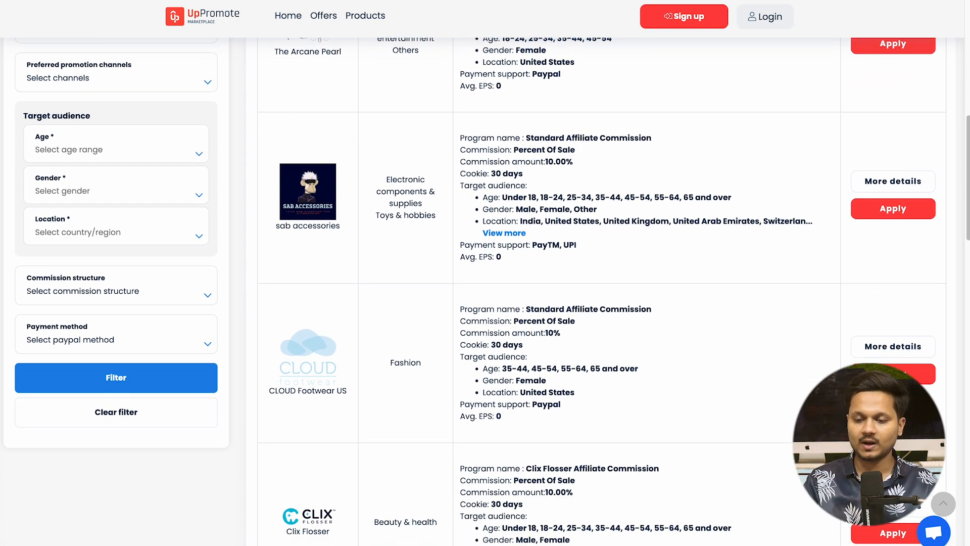
left_click(893, 374)
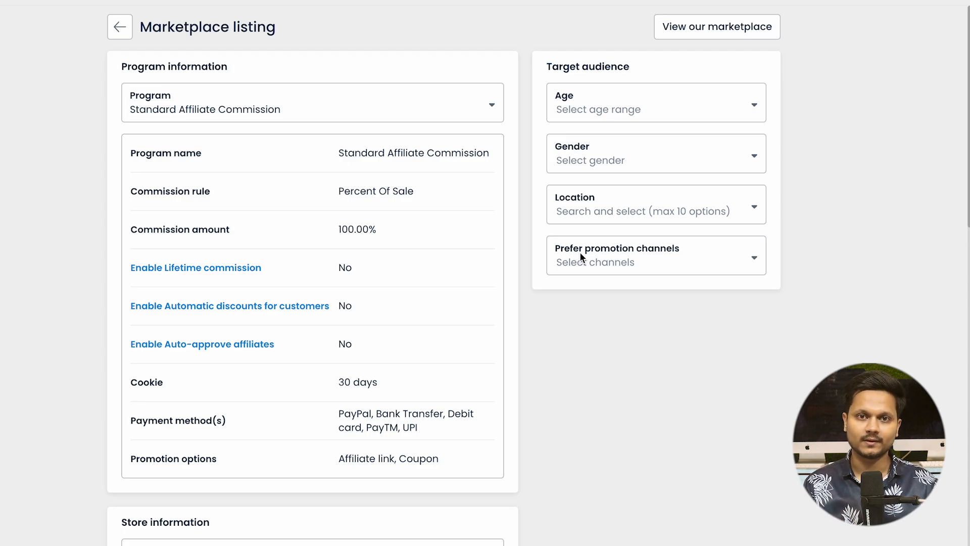
Review the remaining sections of the store's marketplace listing below the program information.
scroll(391, 186, "down", 7)
scroll(244, 295, "down", 15)
scroll(244, 295, "up", 5)
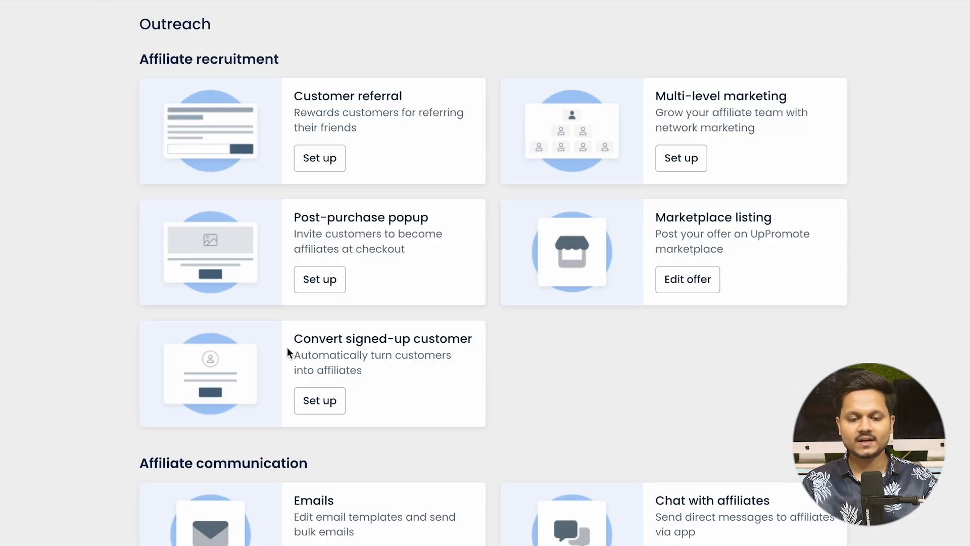
Look at the Outreach setup for converting signed-up customers into affiliates.
left_click_drag(291, 342, 475, 349)
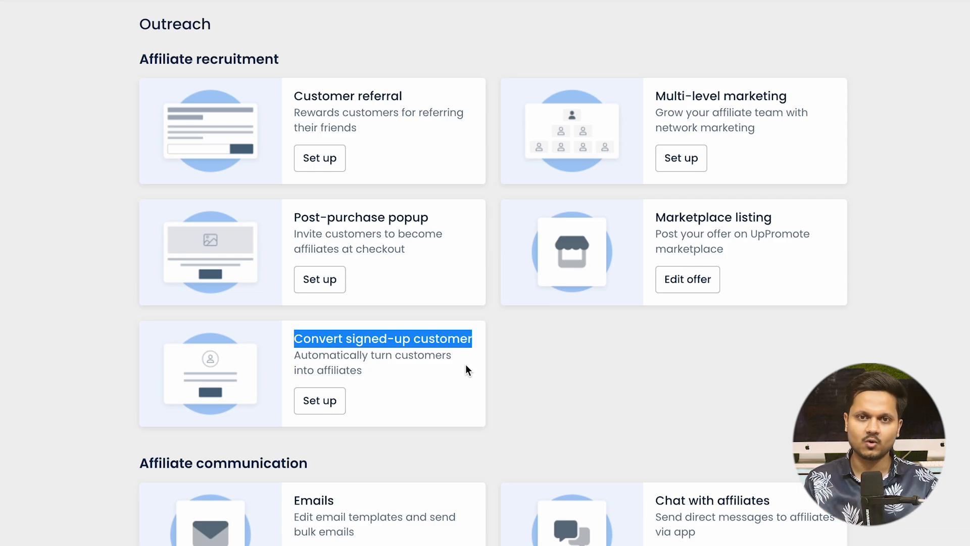
left_click(320, 401)
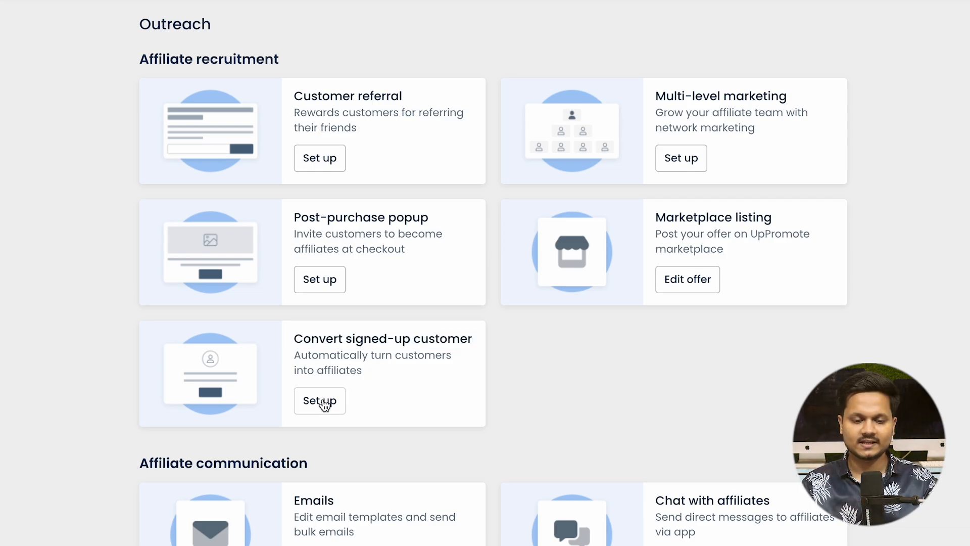
left_click(640, 105)
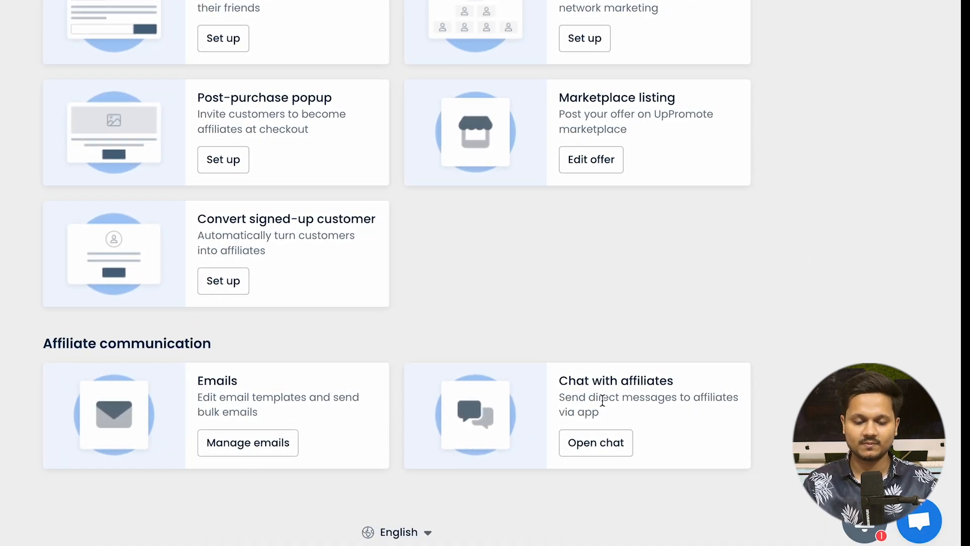
Open the affiliate email templates and examine the Pending affiliates email's subject.
left_click(256, 449)
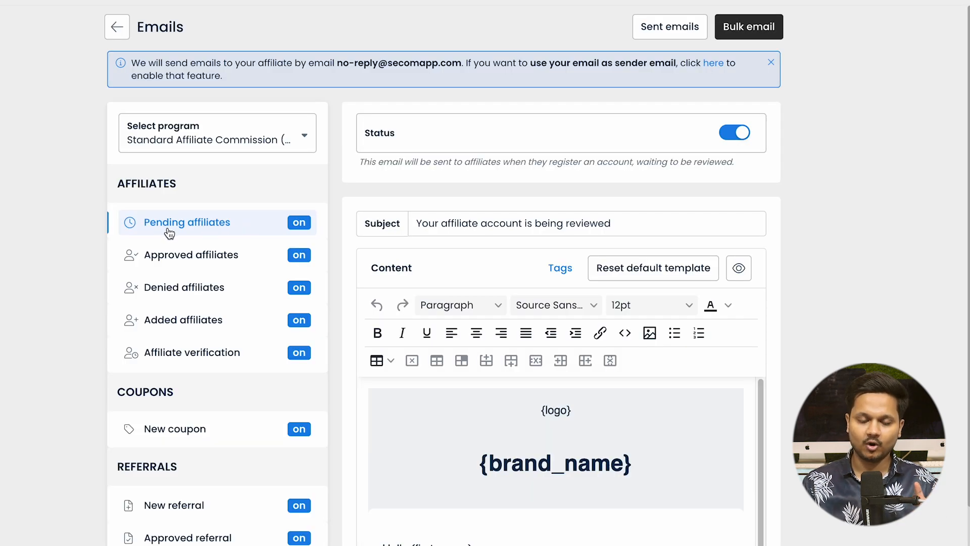
left_click(418, 227)
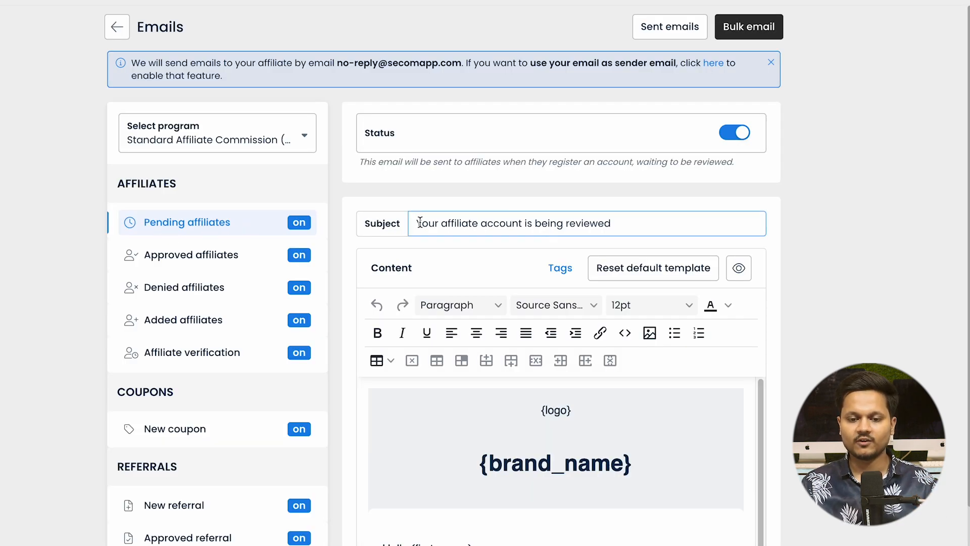
triple_click(629, 220)
left_click(783, 242)
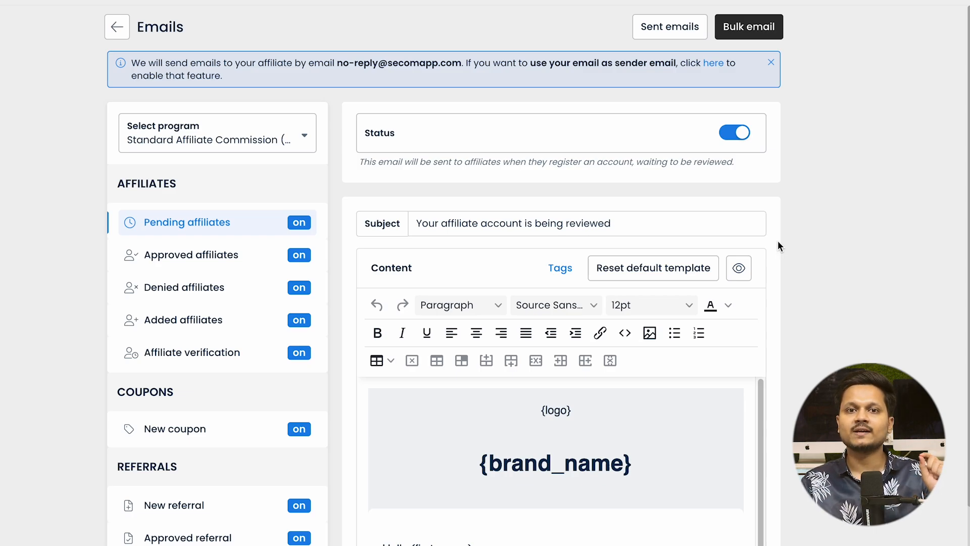
scroll(777, 240, "down", 1)
triple_click(505, 201)
left_click(852, 270)
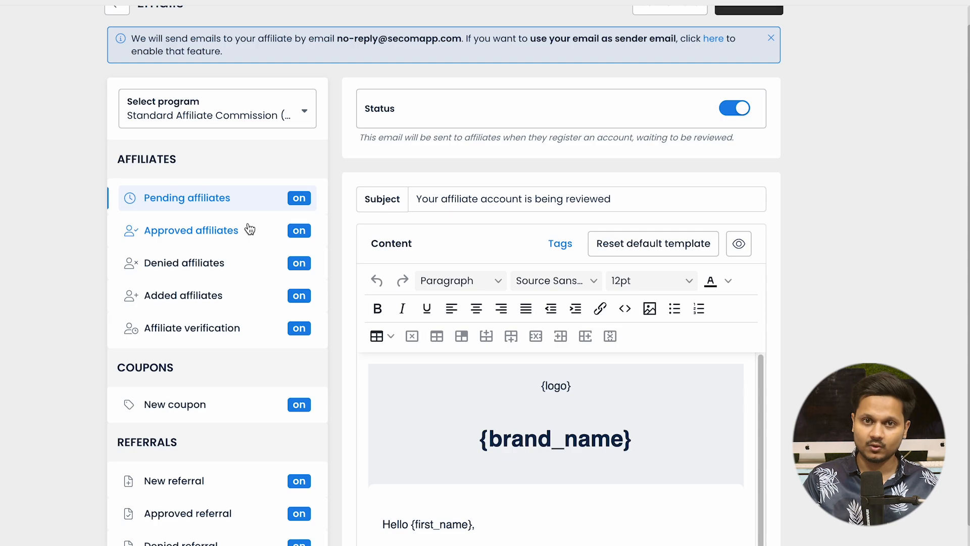
Open the Approved affiliates email template and examine its subject.
left_click(250, 230)
left_click(724, 201)
triple_click(724, 201)
left_click(834, 223)
scroll(212, 321, "down", 1)
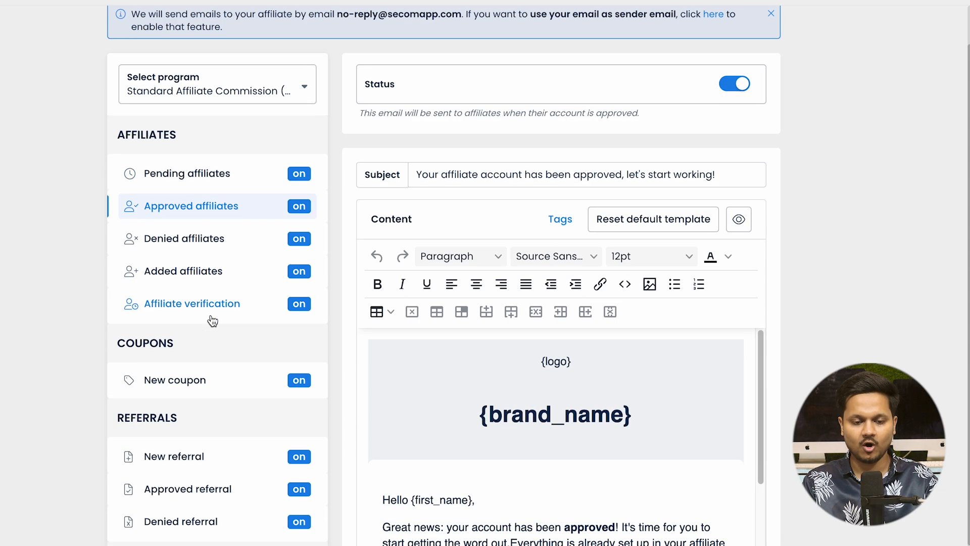
Review the Approved affiliates email content and the other notification templates, and open UpPromote's affiliate Analytics.
scroll(242, 331, "down", 2)
scroll(269, 521, "up", 3)
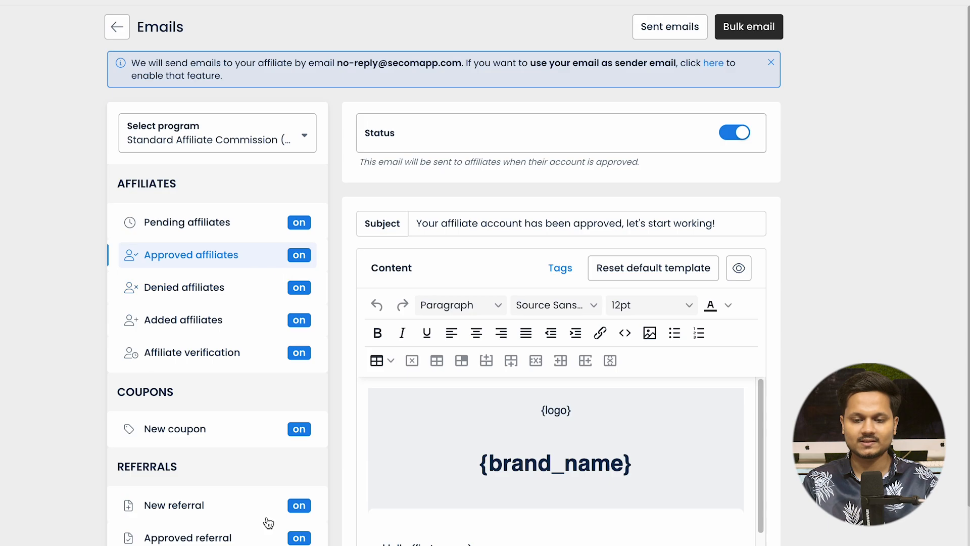
scroll(739, 460, "down", 5)
scroll(773, 478, "down", 3)
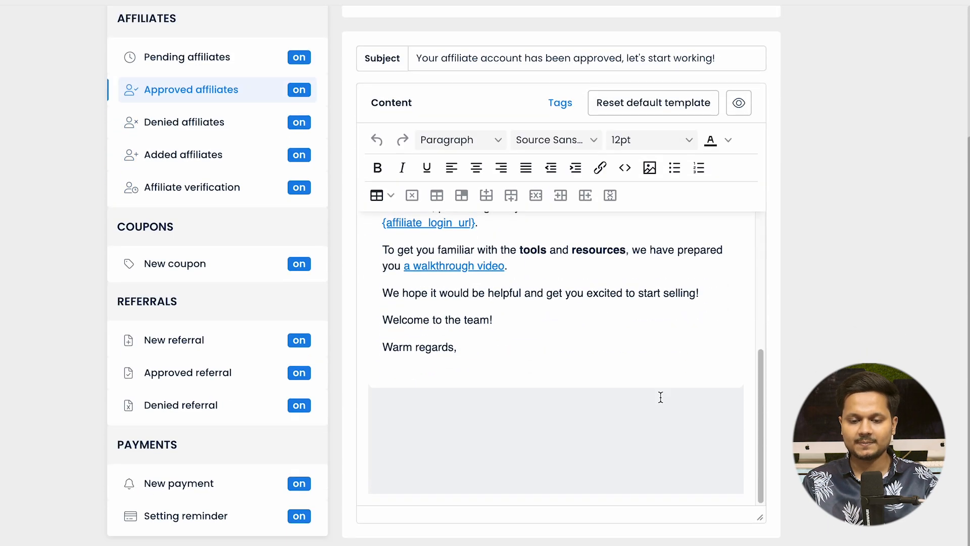
scroll(660, 398, "up", 3)
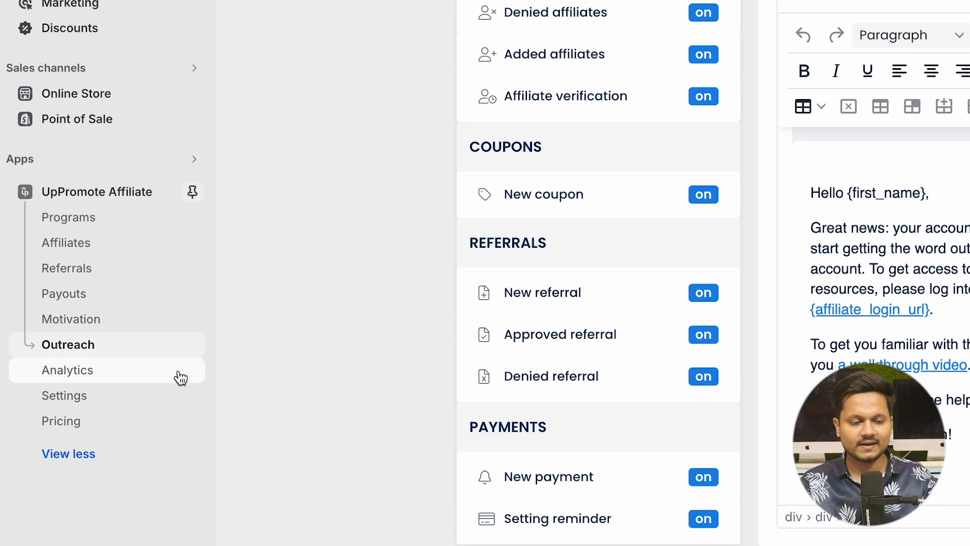
left_click(181, 378)
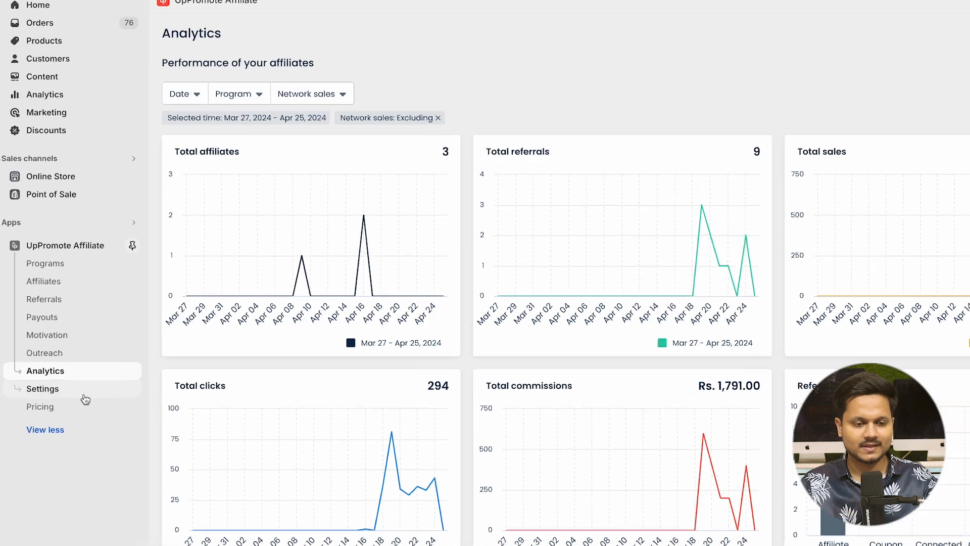
Open UpPromote's Settings, review the available integrations, and open the Fraud detection settings.
left_click(37, 387)
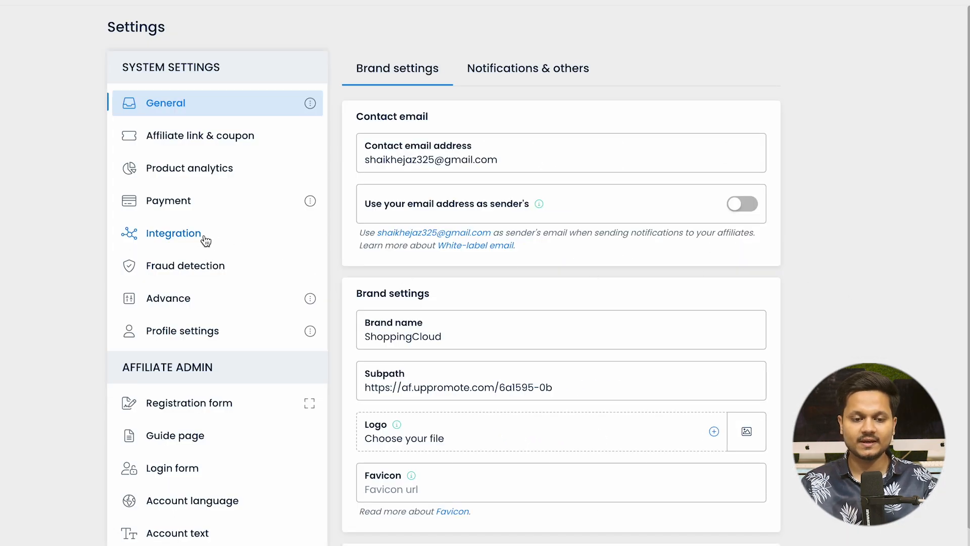
left_click(182, 242)
scroll(719, 274, "down", 15)
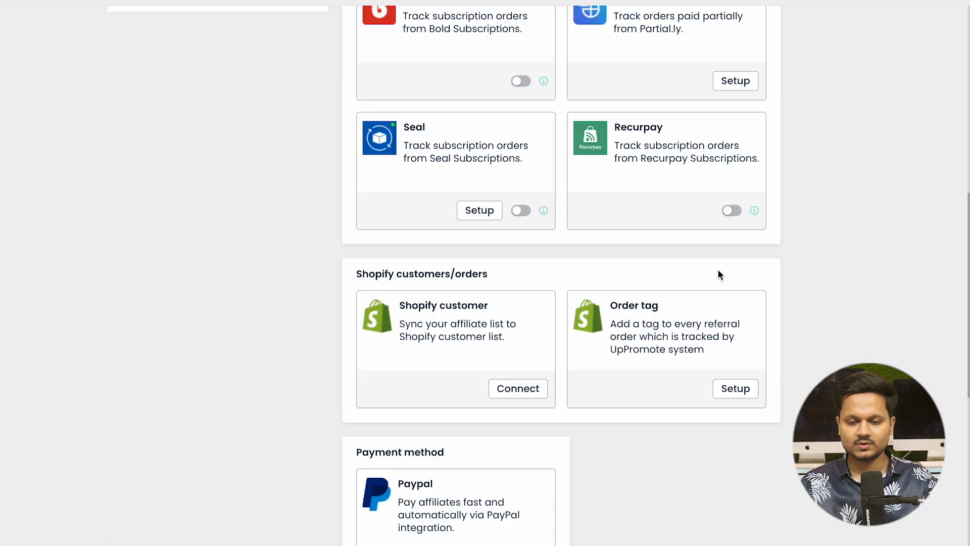
scroll(708, 267, "down", 5)
scroll(506, 243, "down", 7)
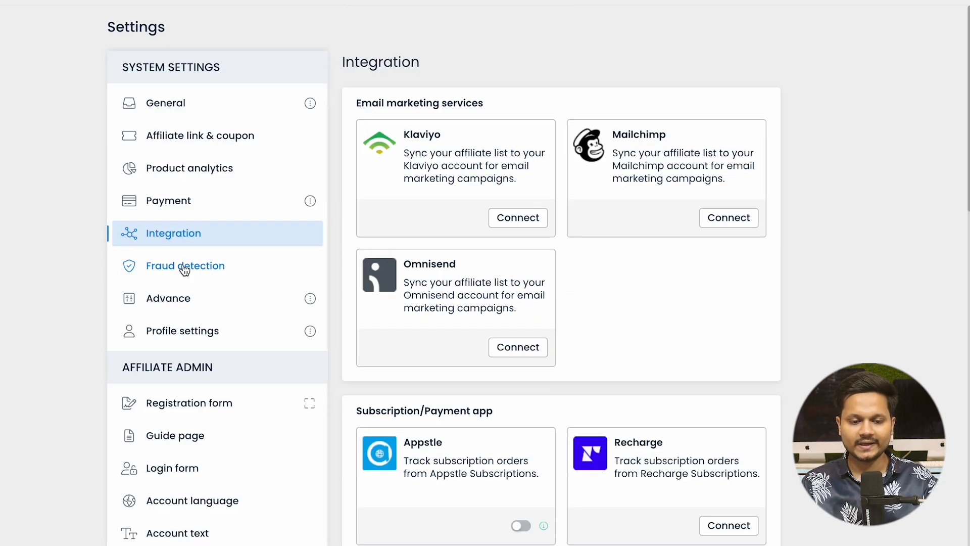
left_click(184, 266)
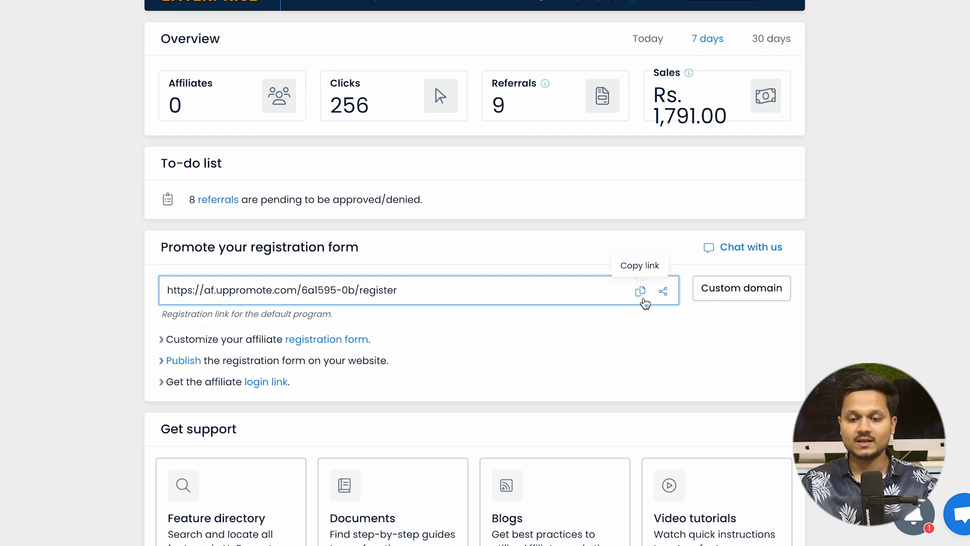
Copy the default program's registration link, fill in the affiliate sign-up form with name, email and password, and submit it.
left_click(641, 292)
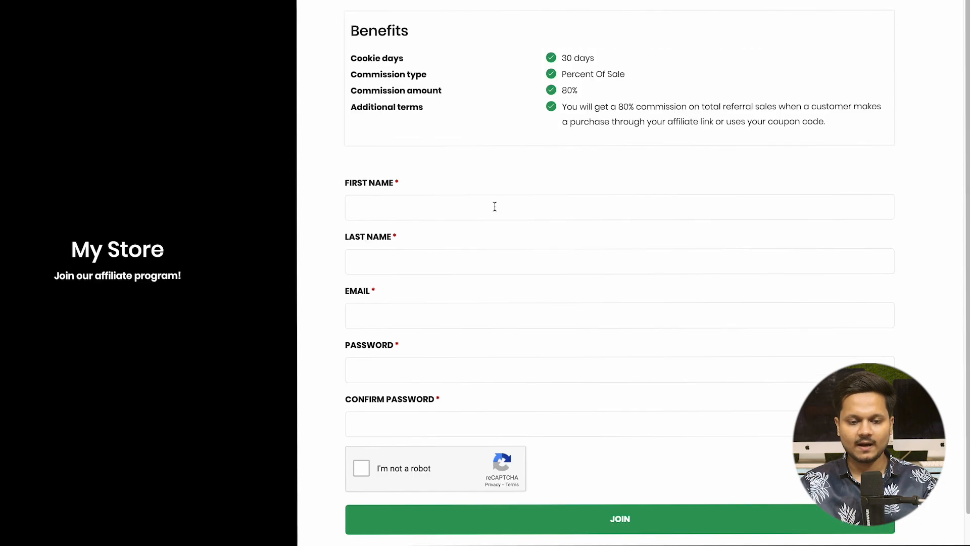
left_click(519, 259)
type("Ejaz")
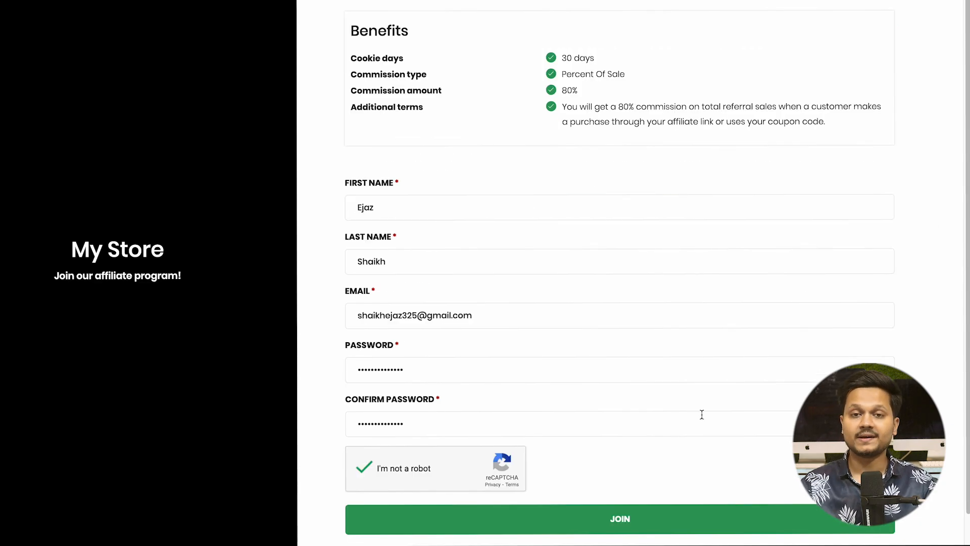
left_click_drag(560, 93, 602, 91)
left_click(601, 91)
left_click(606, 528)
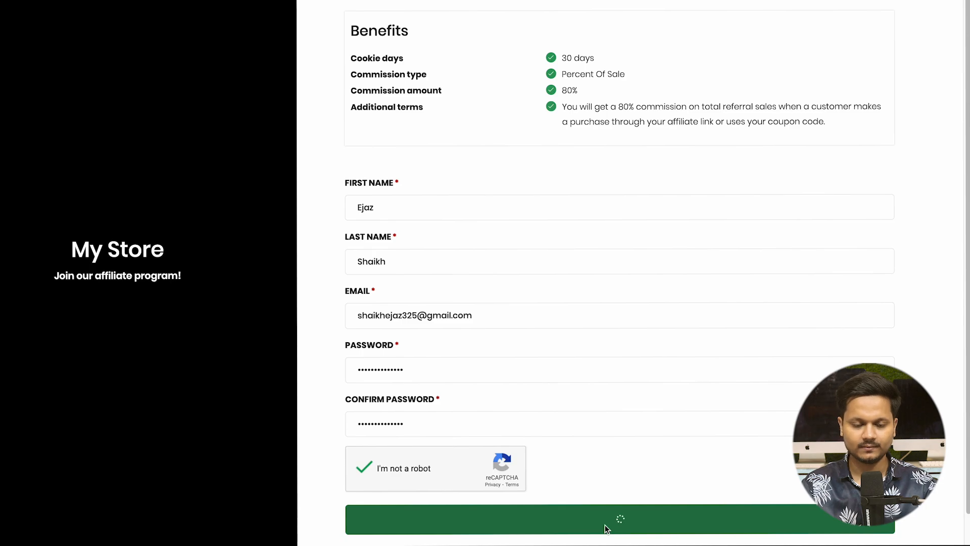
Read the email verification notice and open the emailed verification link to verify the affiliate's email address.
left_click_drag(414, 315, 586, 319)
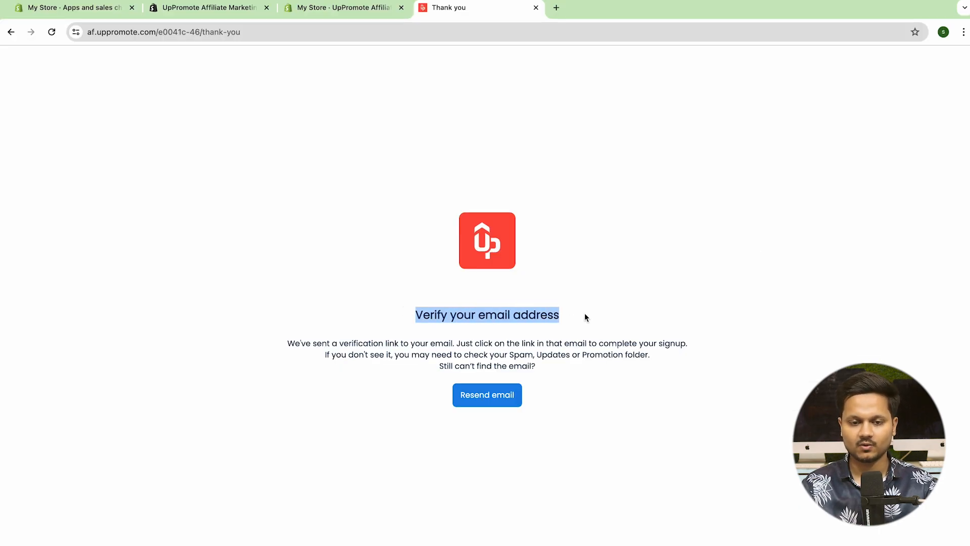
left_click(486, 32)
key("ctrl+v")
key("Return")
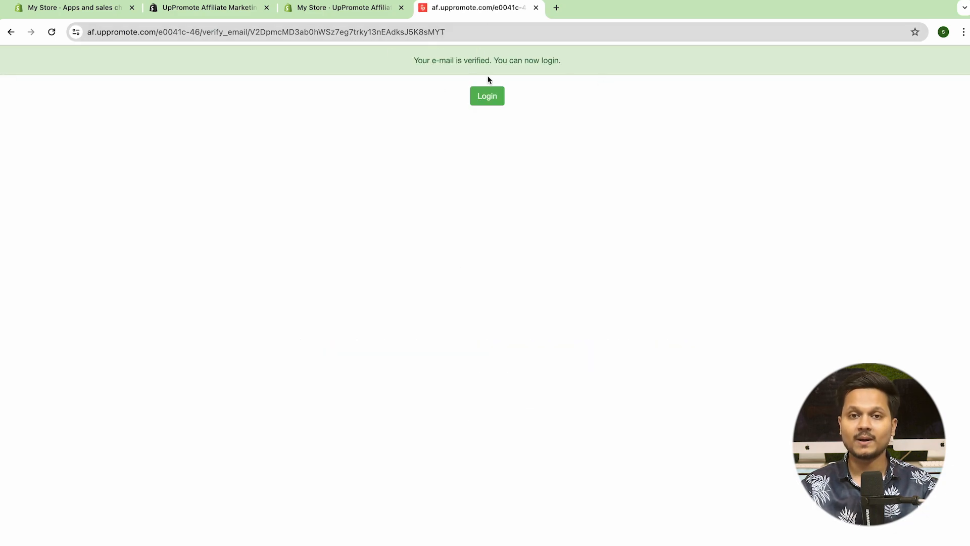
Log in to the new affiliate account, passing the reCAPTCHA, and check the activation status under Affiliate Link.
left_click(491, 101)
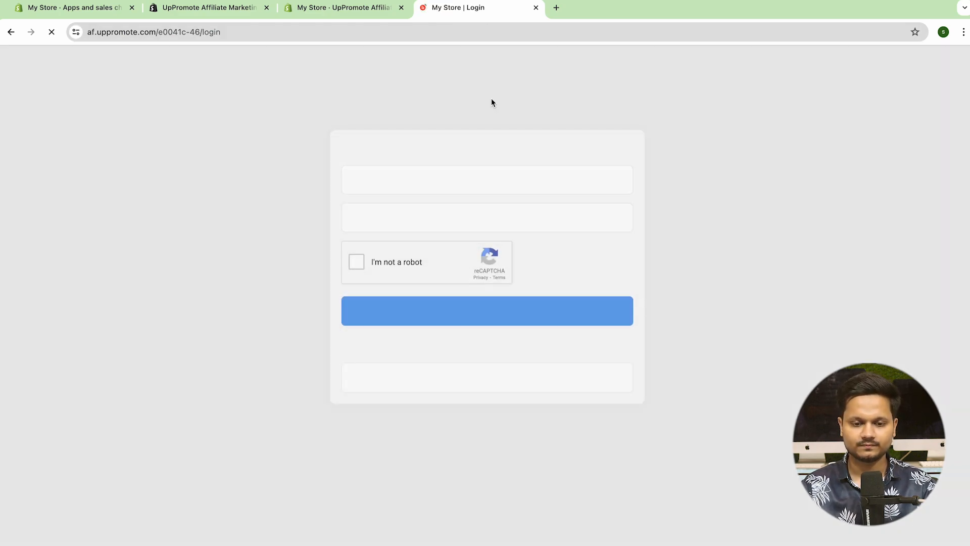
left_click(359, 264)
left_click(504, 317)
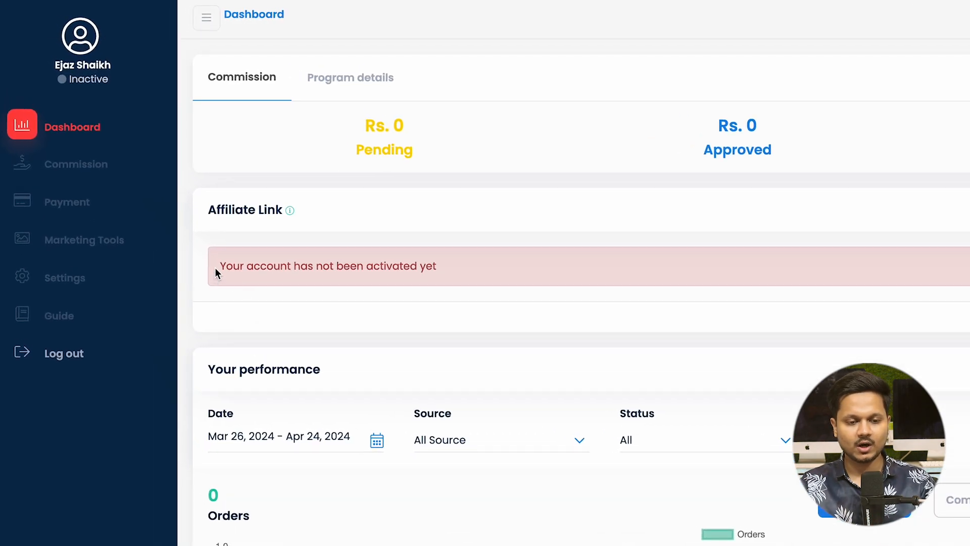
left_click_drag(167, 204, 324, 203)
left_click_drag(430, 266, 465, 277)
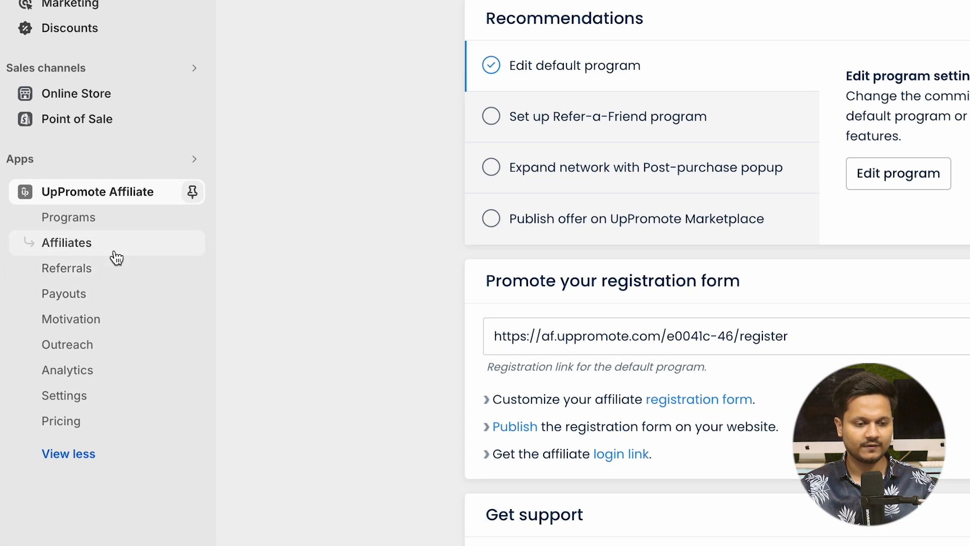
Approve the newly registered affiliate in UpPromote's Affiliates list, and reload the affiliate dashboard to examine the default affiliate link.
left_click(115, 252)
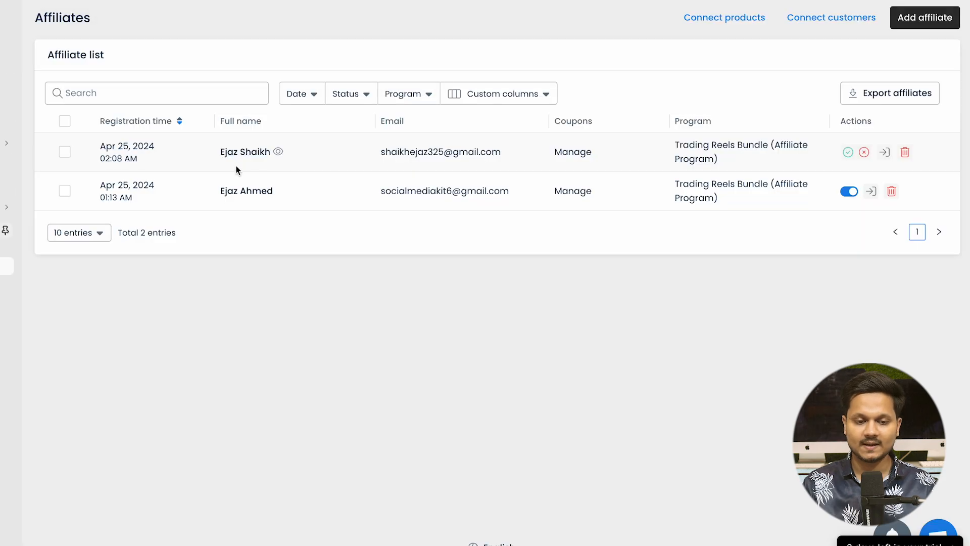
left_click(849, 152)
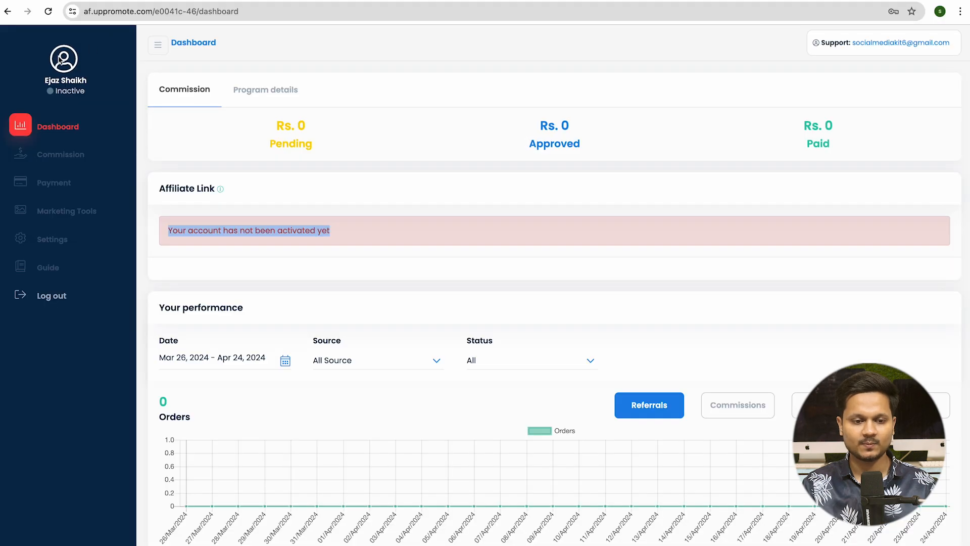
left_click(48, 11)
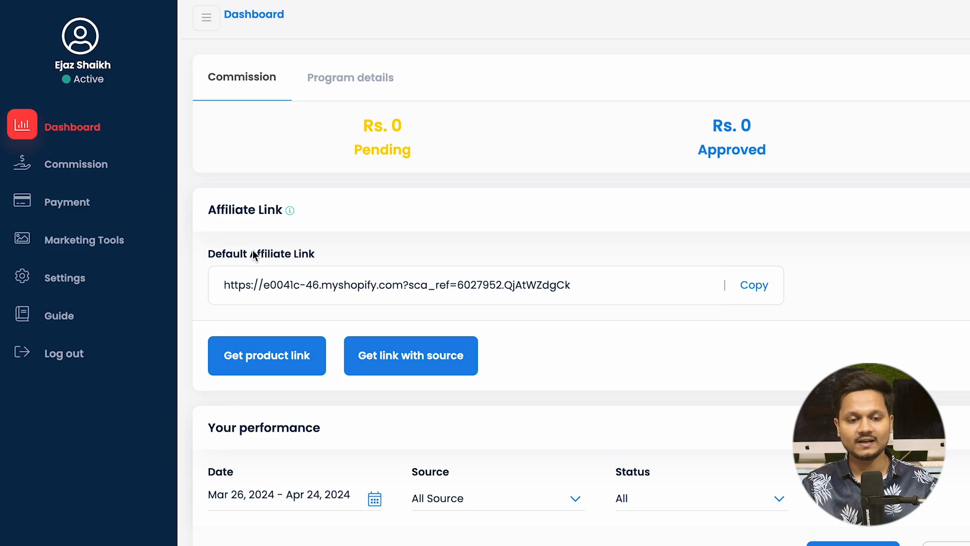
left_click_drag(251, 252, 331, 255)
left_click(329, 257)
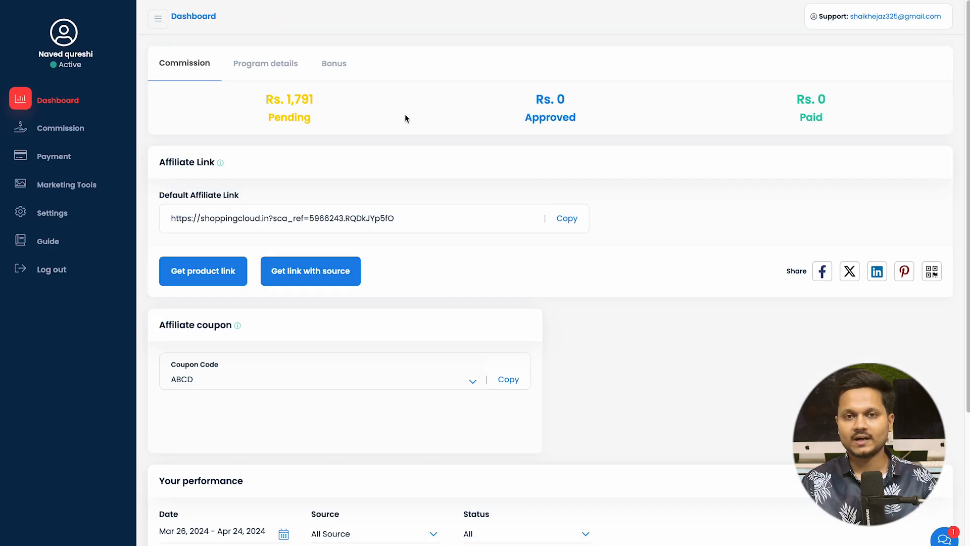
Check the established affiliate's pending commission, and open their copied default affiliate link in a new tab to browse the store.
left_click_drag(266, 102, 335, 135)
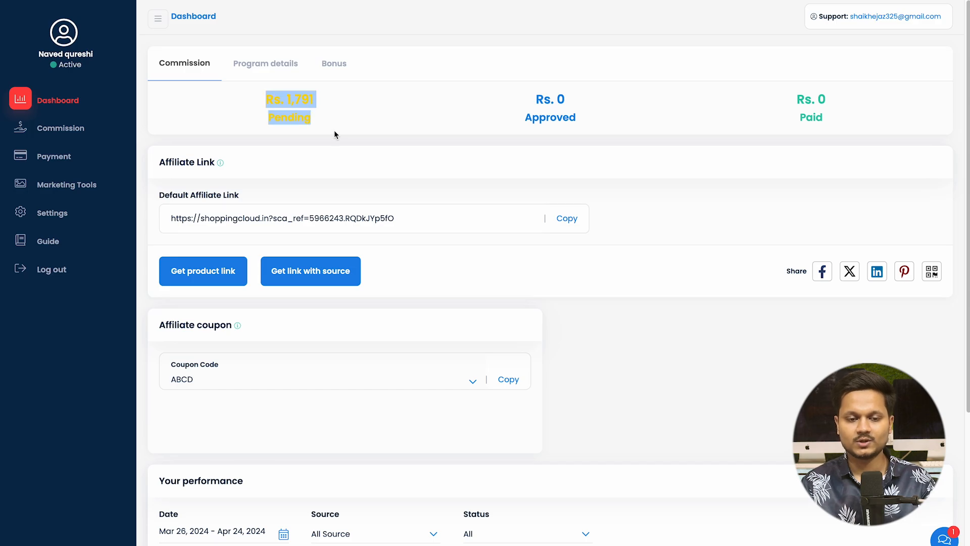
left_click(333, 134)
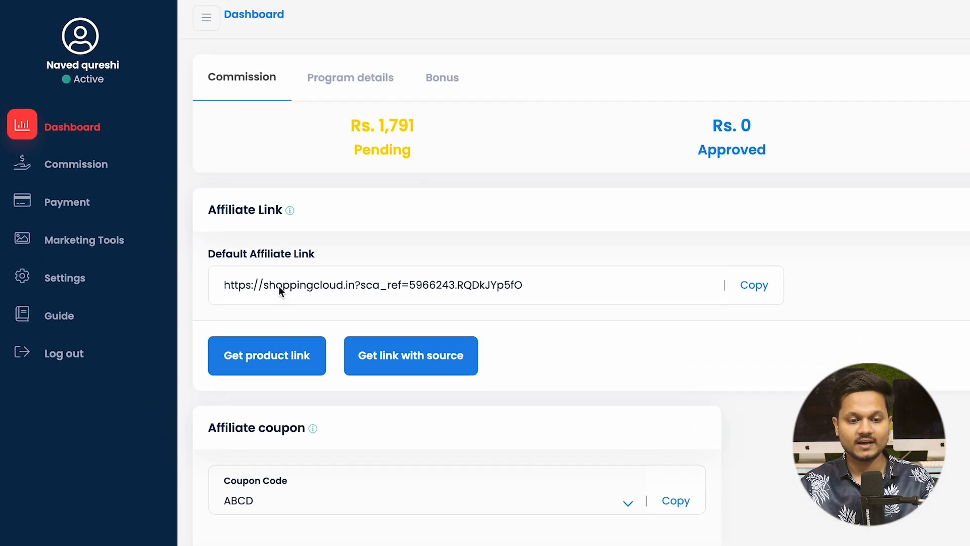
left_click(745, 286)
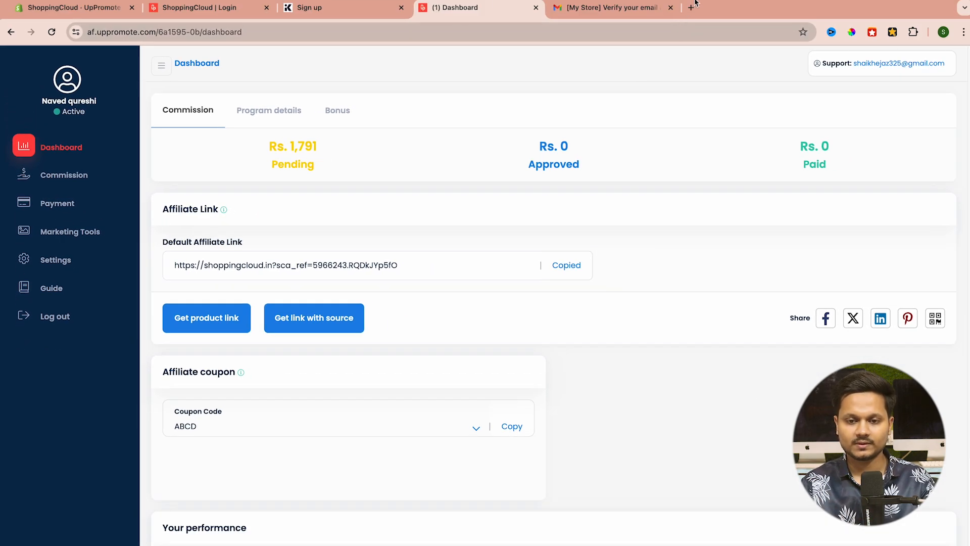
left_click(692, 9)
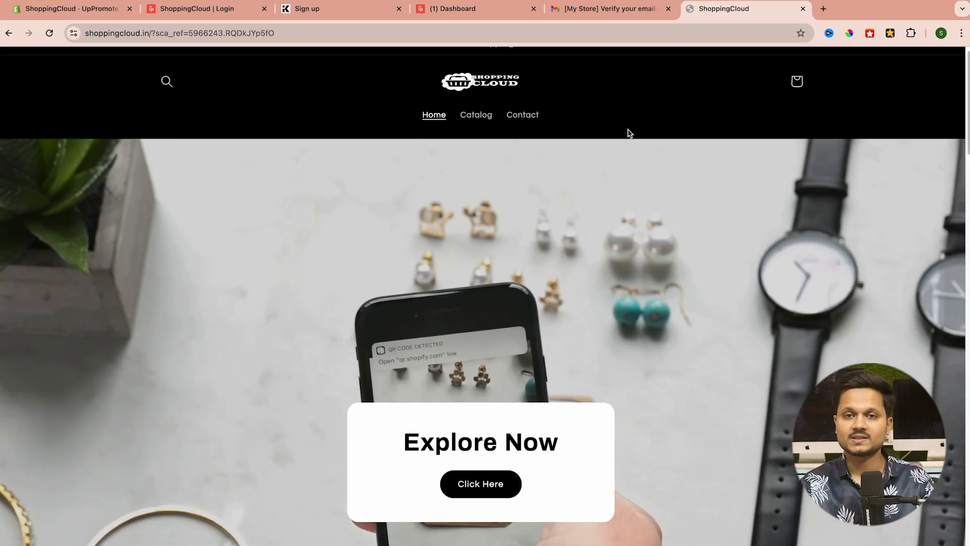
scroll(628, 132, "down", 3)
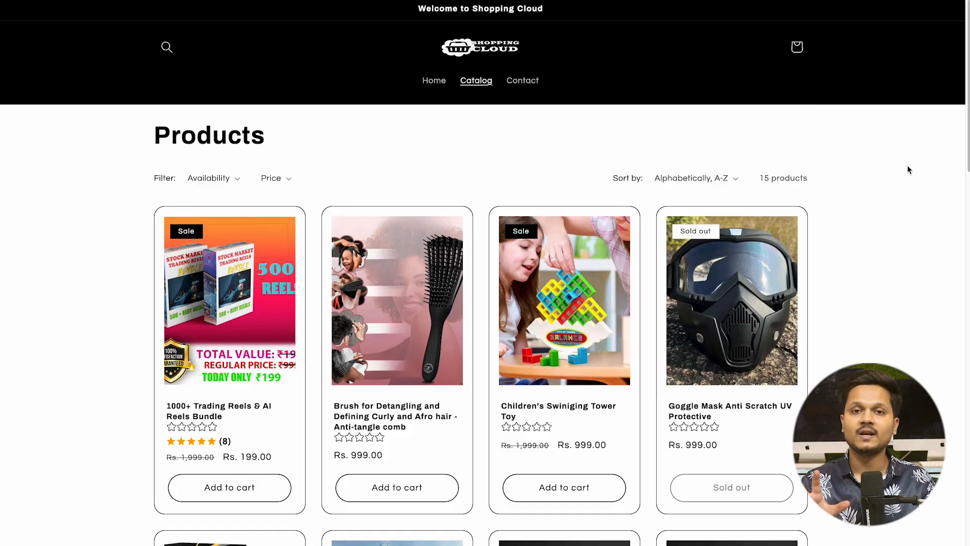
scroll(910, 170, "down", 1)
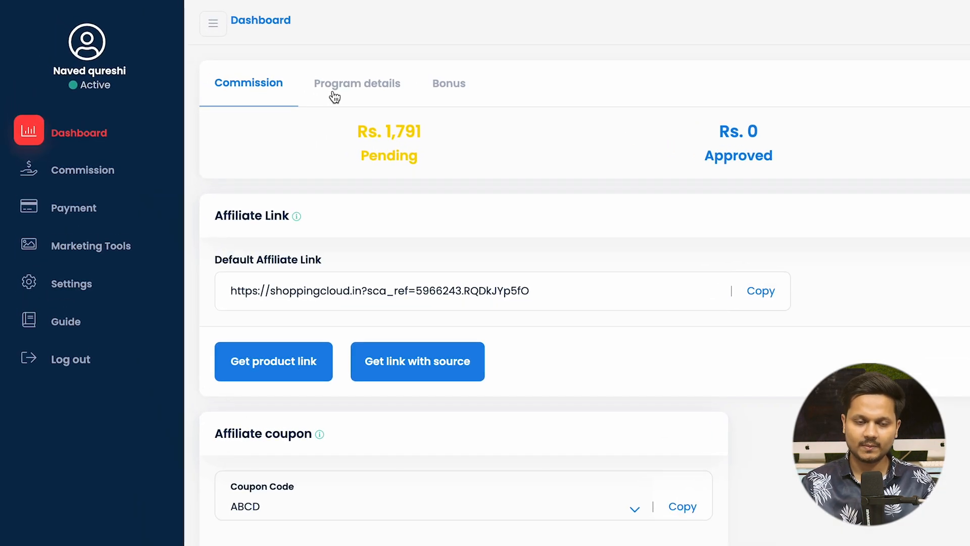
Examine the commission terms in the affiliate's Program details and the sales target and reward under Bonus.
left_click(332, 89)
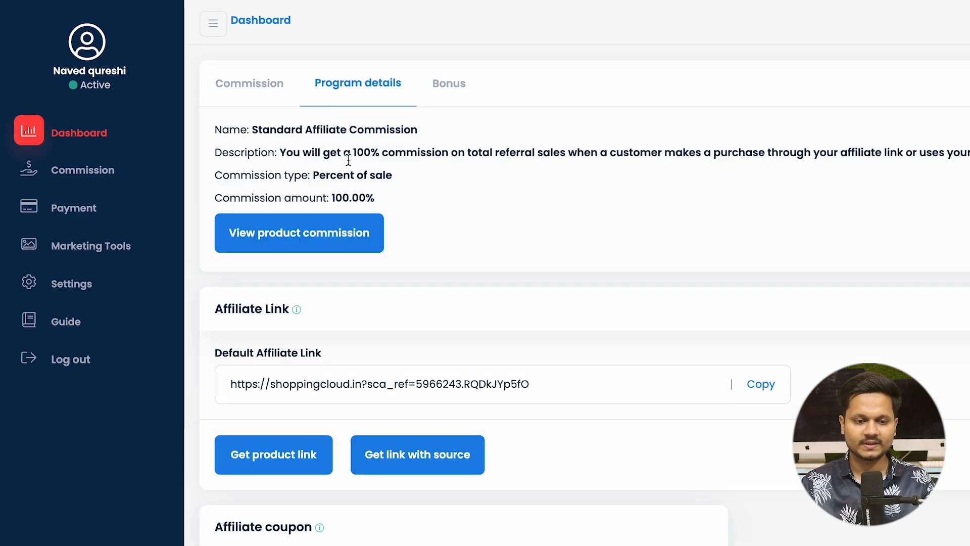
left_click_drag(350, 153, 441, 155)
left_click(442, 155)
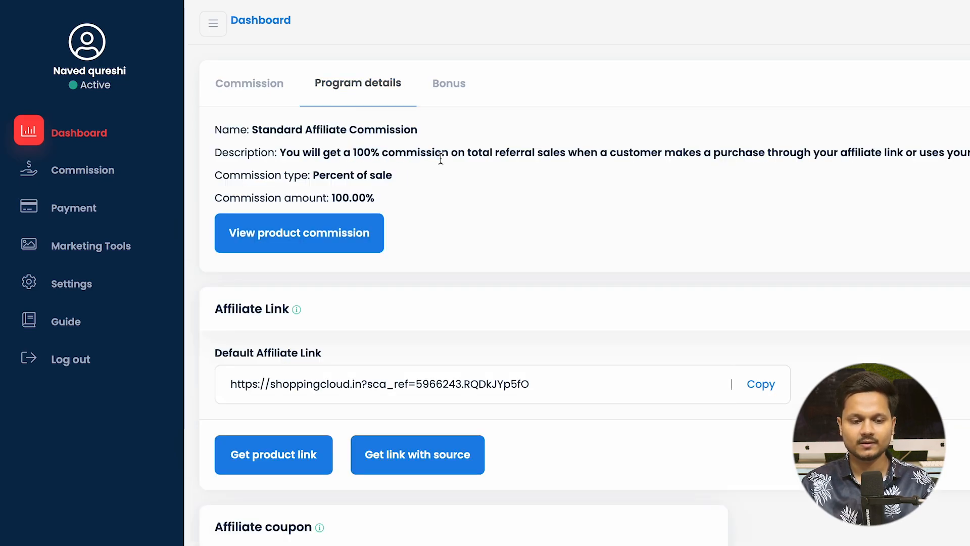
left_click(454, 96)
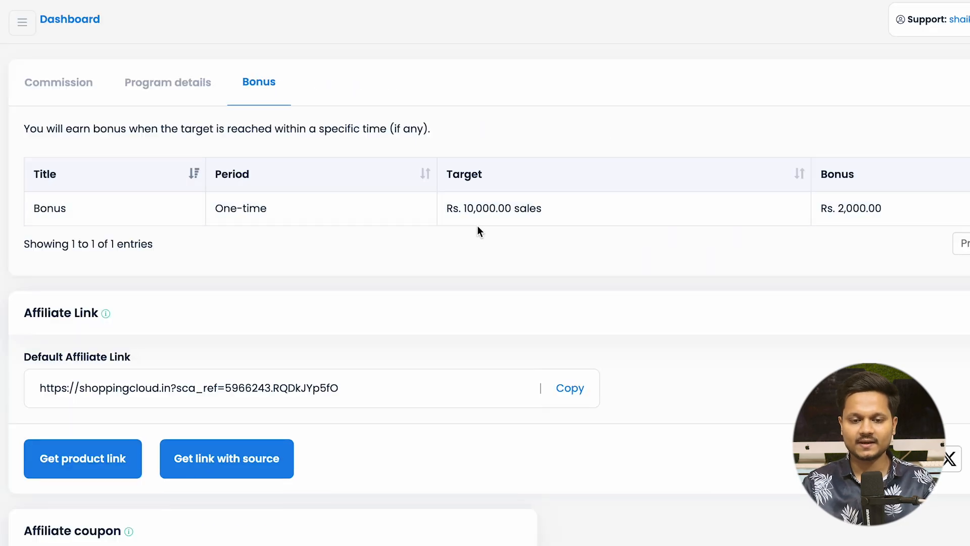
left_click_drag(461, 209, 577, 209)
left_click(574, 209)
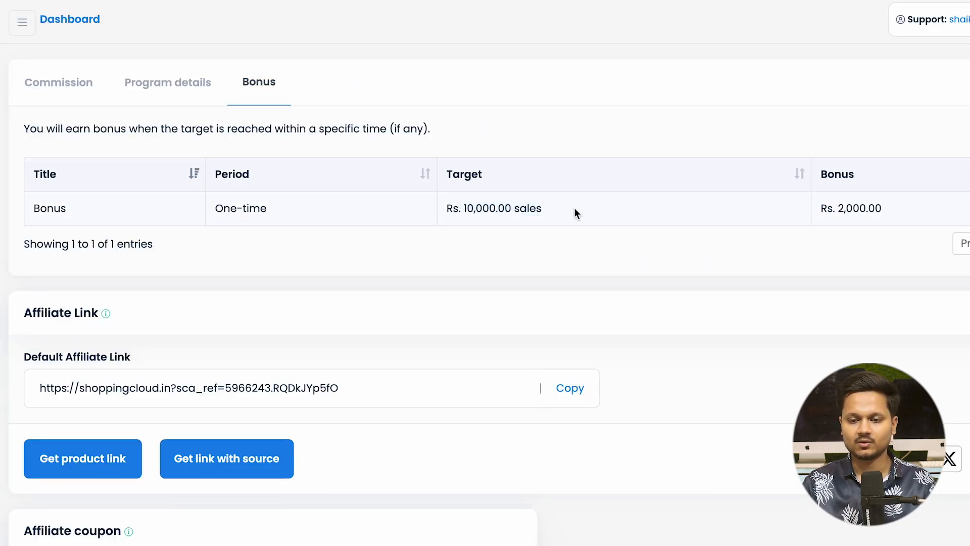
left_click_drag(831, 201, 910, 211)
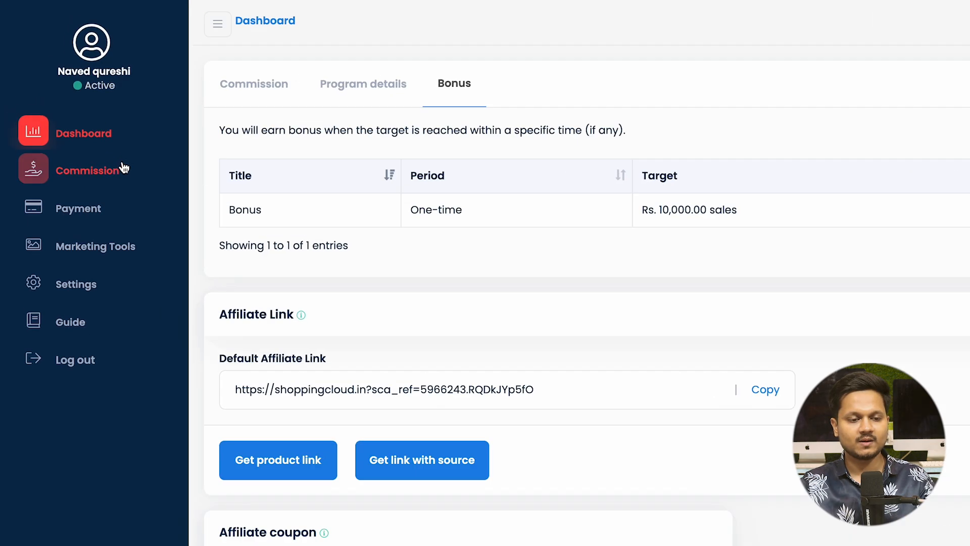
Review the affiliate's commission list, and approve the oldest pending referral in UpPromote's Referrals in the Shopify admin.
left_click(123, 167)
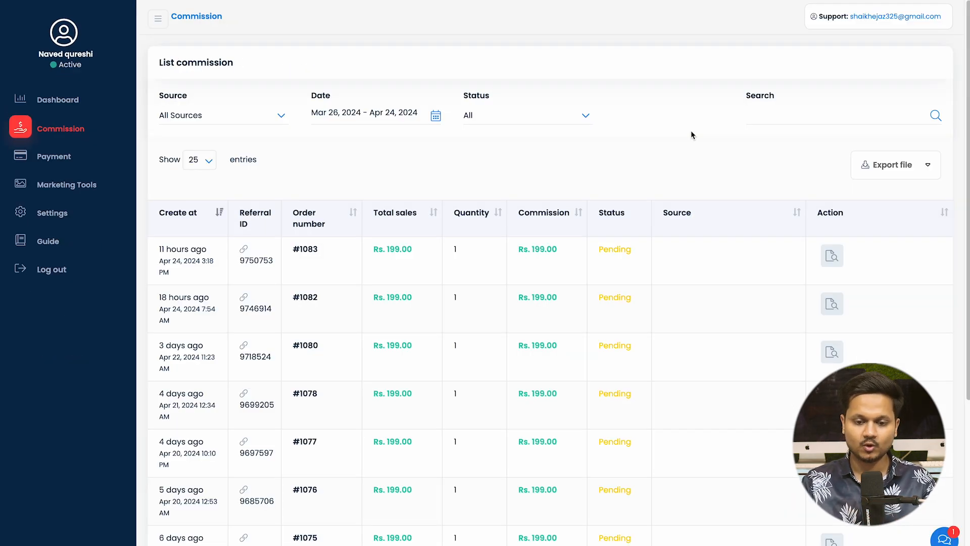
scroll(691, 133, "down", 3)
scroll(584, 150, "up", 1)
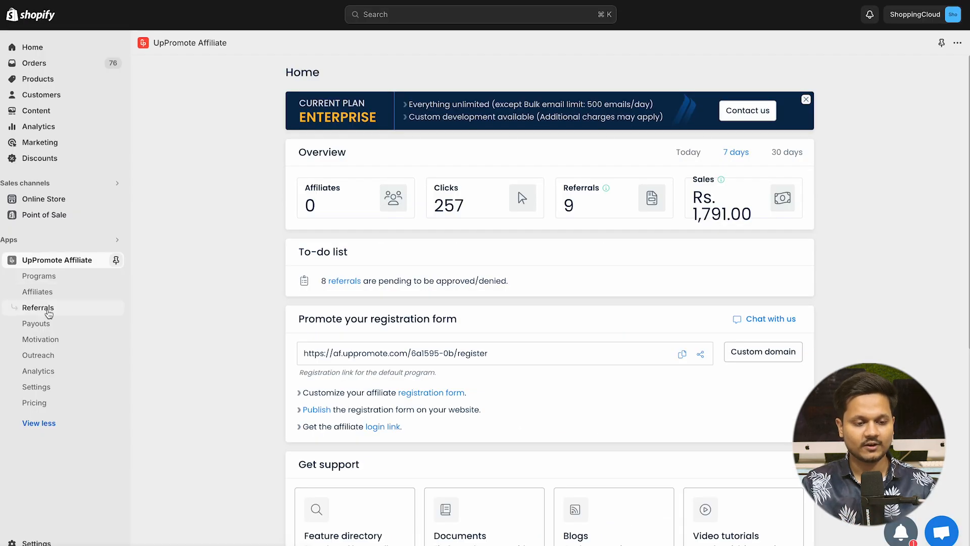
left_click(46, 306)
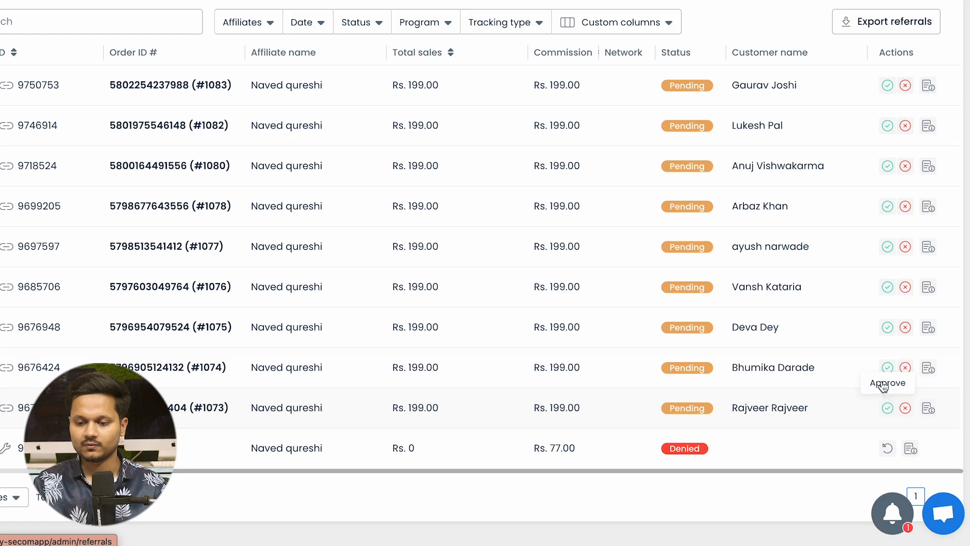
left_click(897, 447)
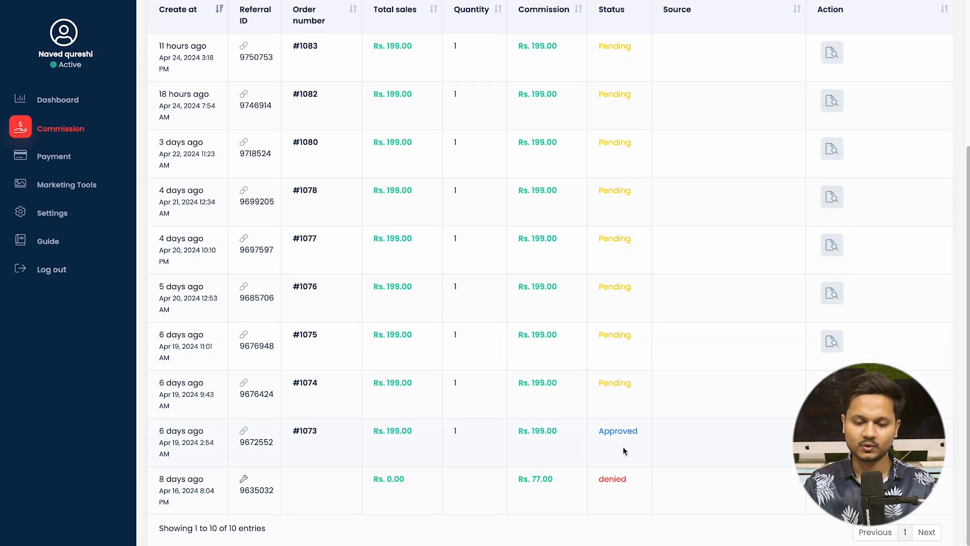
Look at the affiliate's payment list and Marketing Tools, and preview the image asset in the files category.
left_click(56, 157)
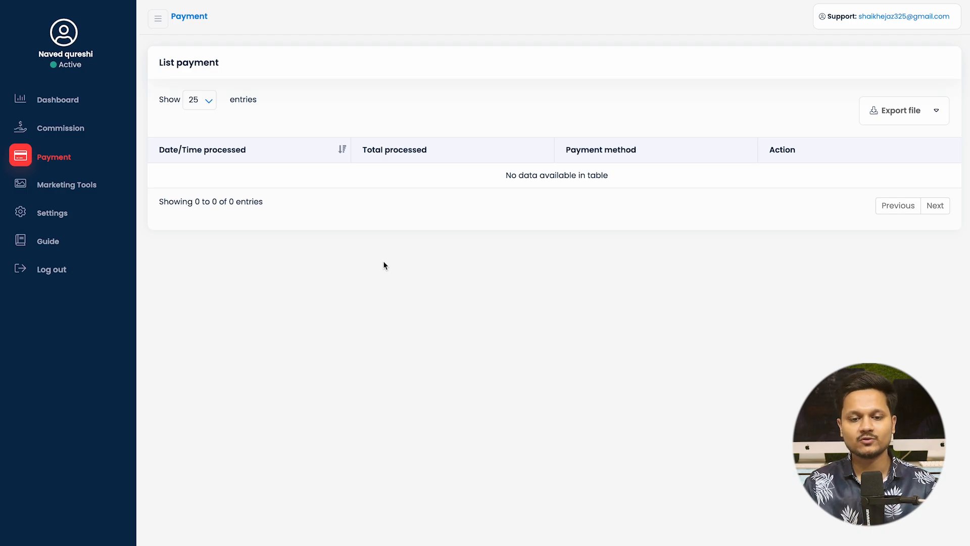
left_click(69, 186)
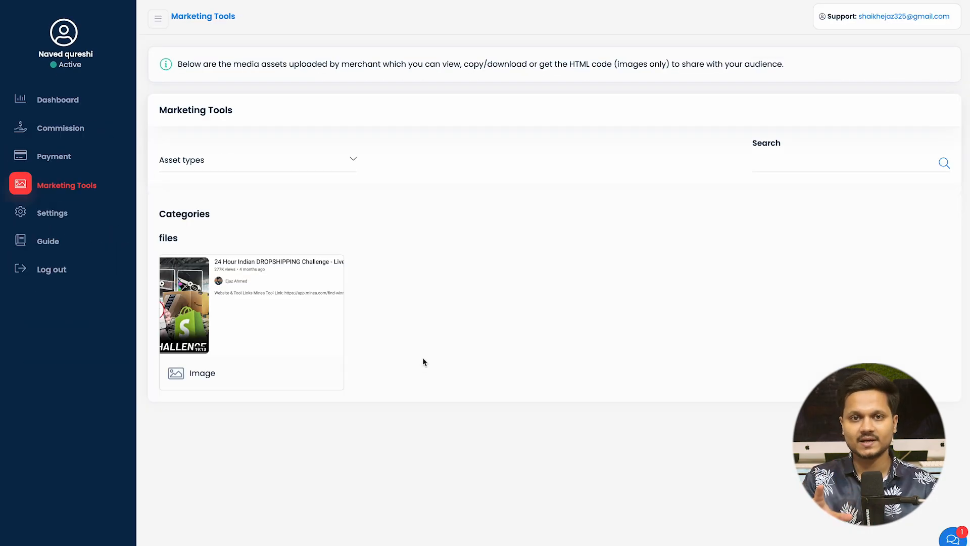
left_click(217, 335)
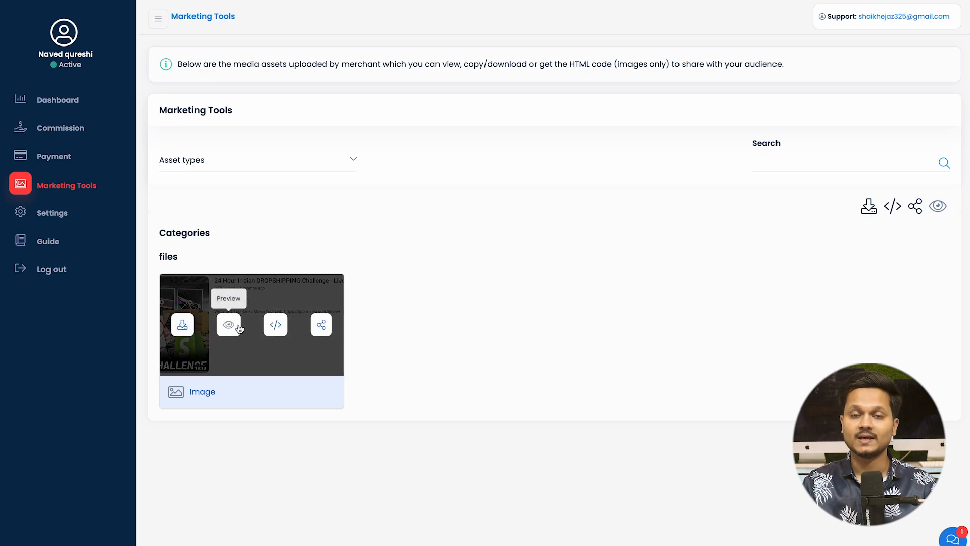
left_click(239, 329)
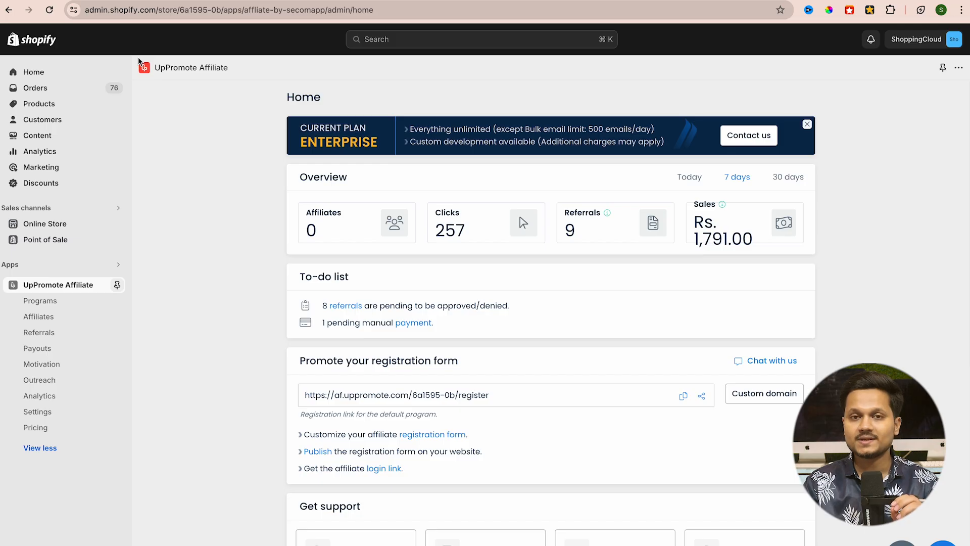
Reload UpPromote's home page in the Shopify admin, and copy the default affiliate link from the affiliate dashboard.
left_click(49, 10)
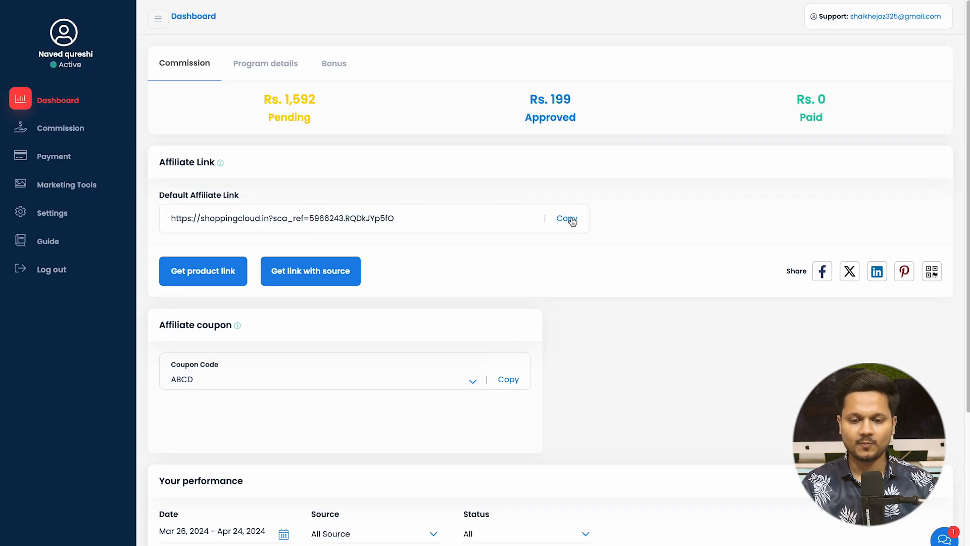
left_click(569, 220)
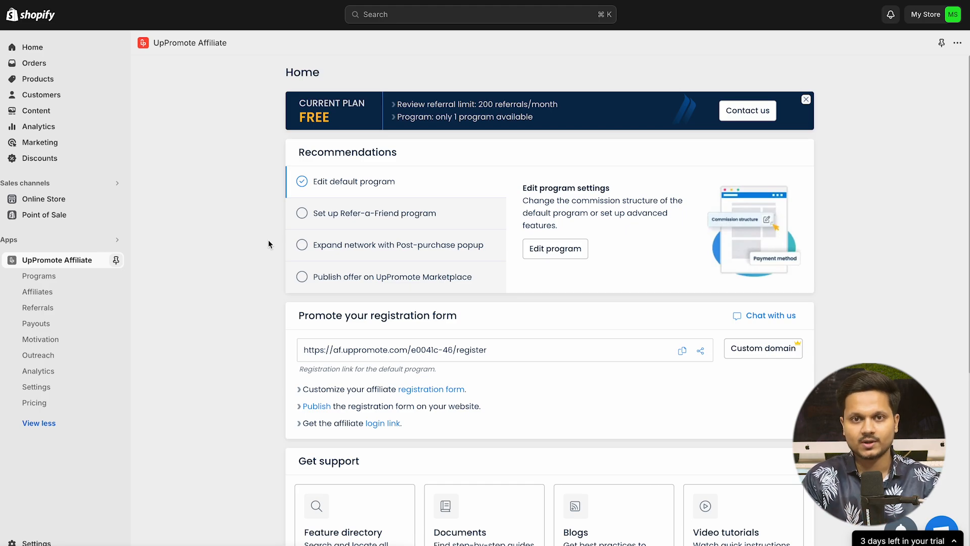
Open UpPromote's pricing page and examine the monthly prices of the Growth, Professional, Enterprise and Free plans.
left_click(48, 410)
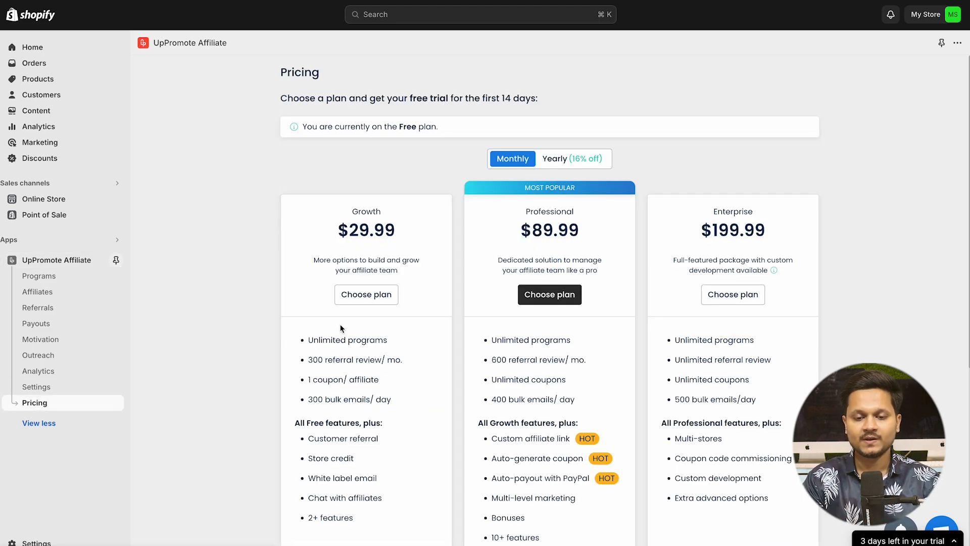
scroll(922, 223, "down", 1)
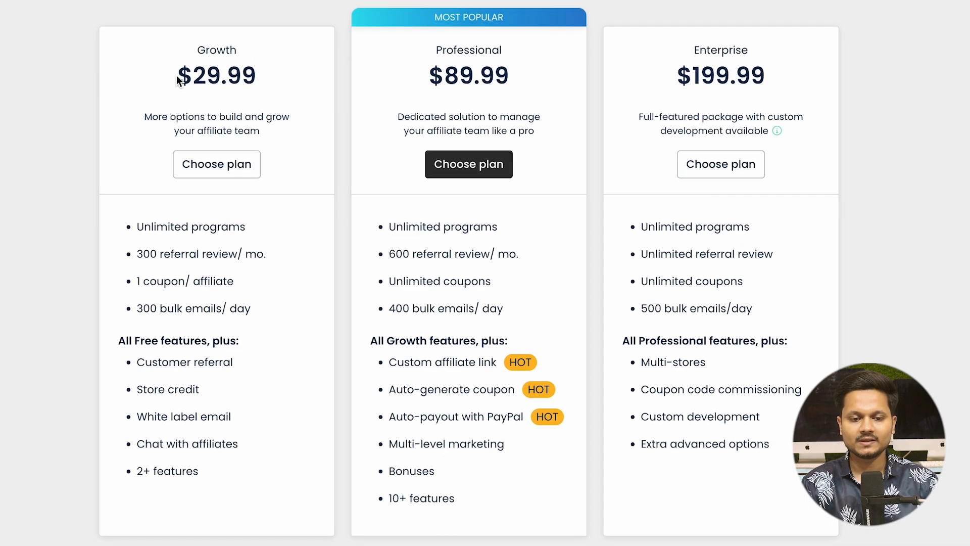
left_click_drag(178, 81, 294, 79)
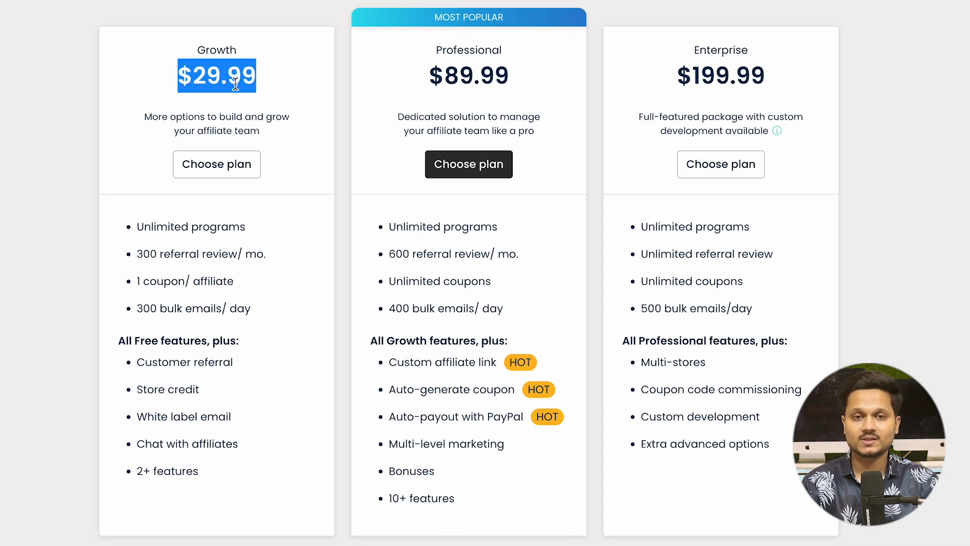
left_click_drag(429, 77, 583, 82)
left_click_drag(678, 75, 845, 88)
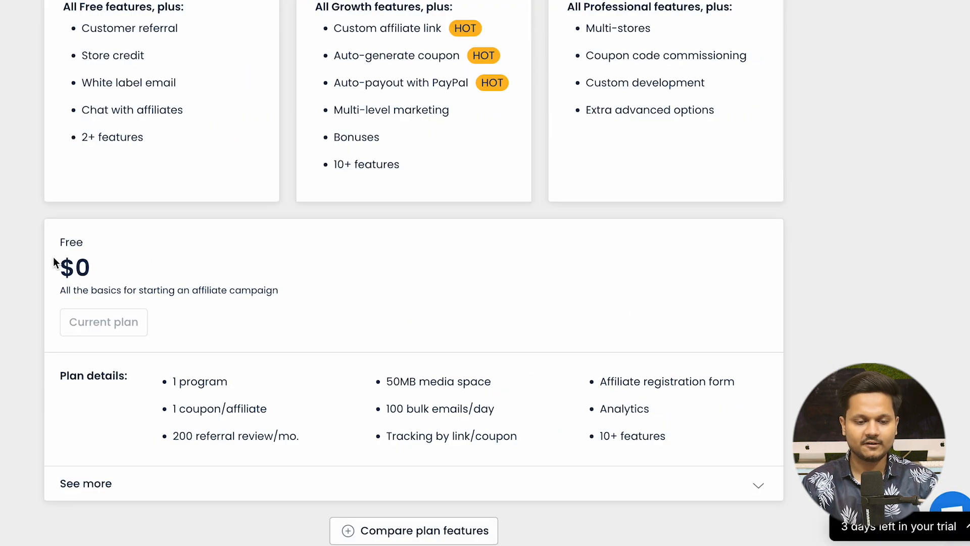
left_click_drag(53, 257, 120, 275)
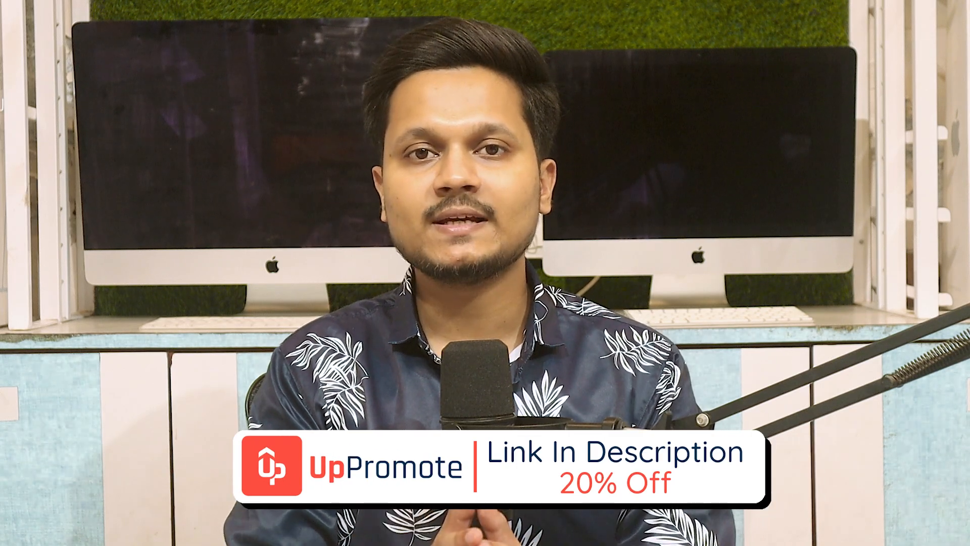